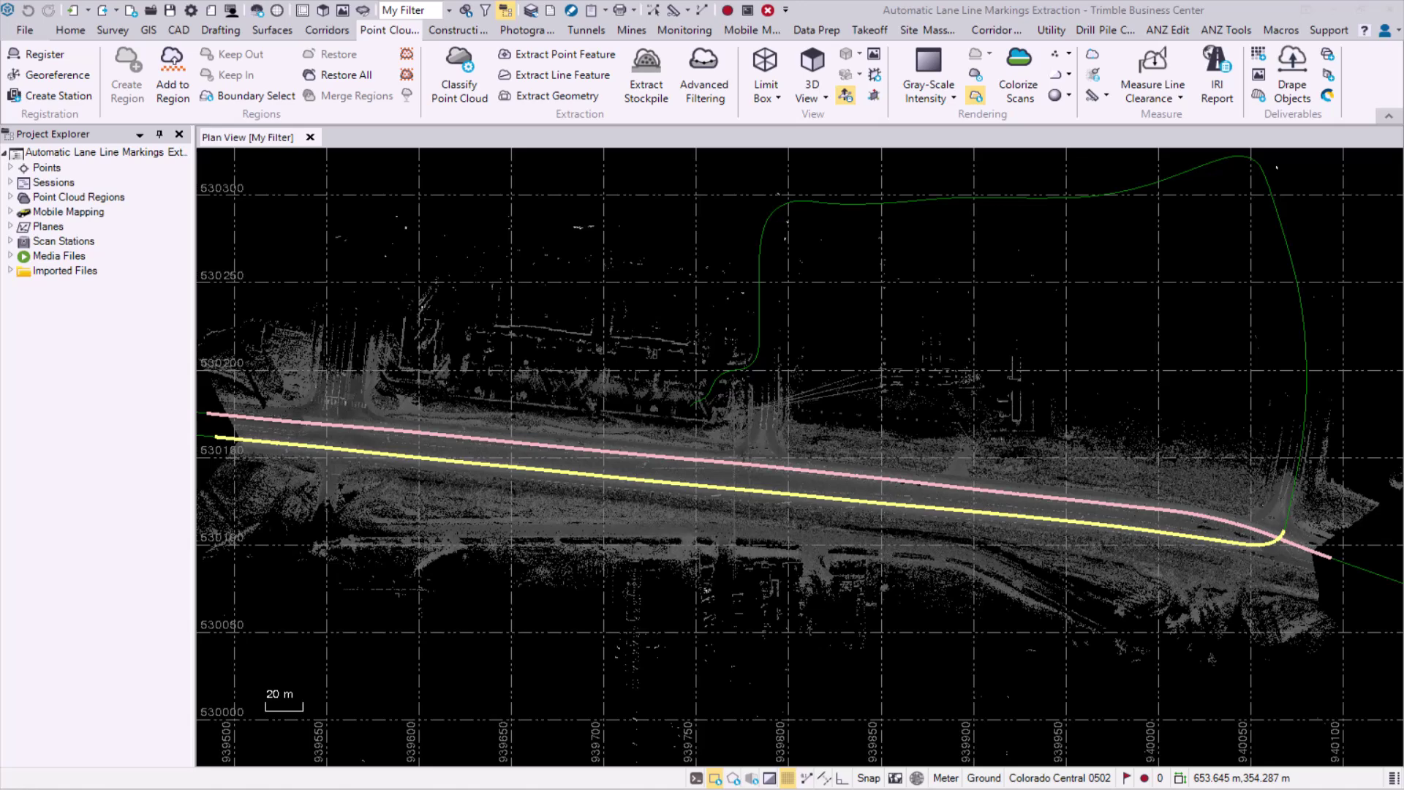
Start Extract Line Feature with Lane Line Markings as the type and automatic extraction.
{"action": "left_click", "coordinate": [391, 31]}
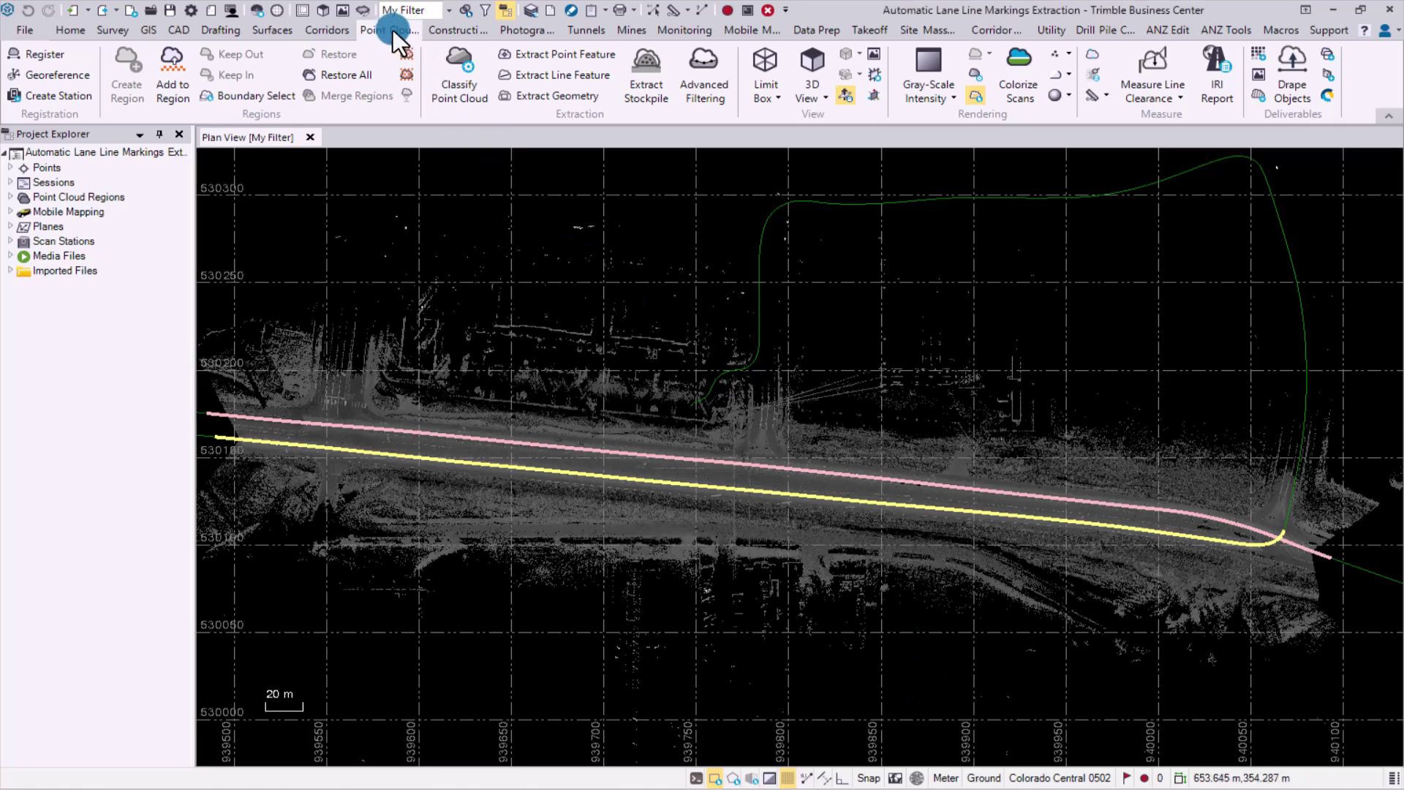
{"action": "left_click", "coordinate": [569, 72]}
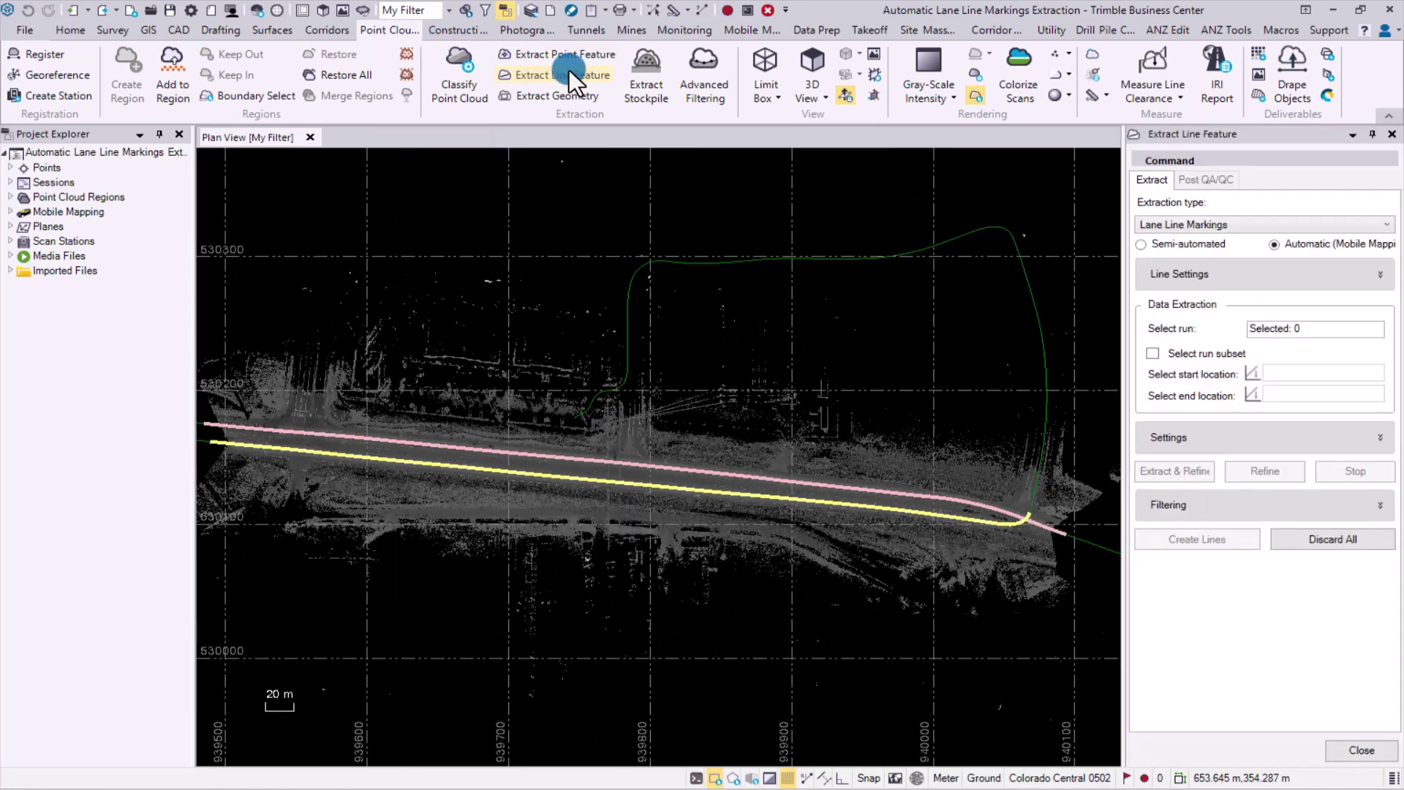
{"action": "left_click", "coordinate": [1182, 226]}
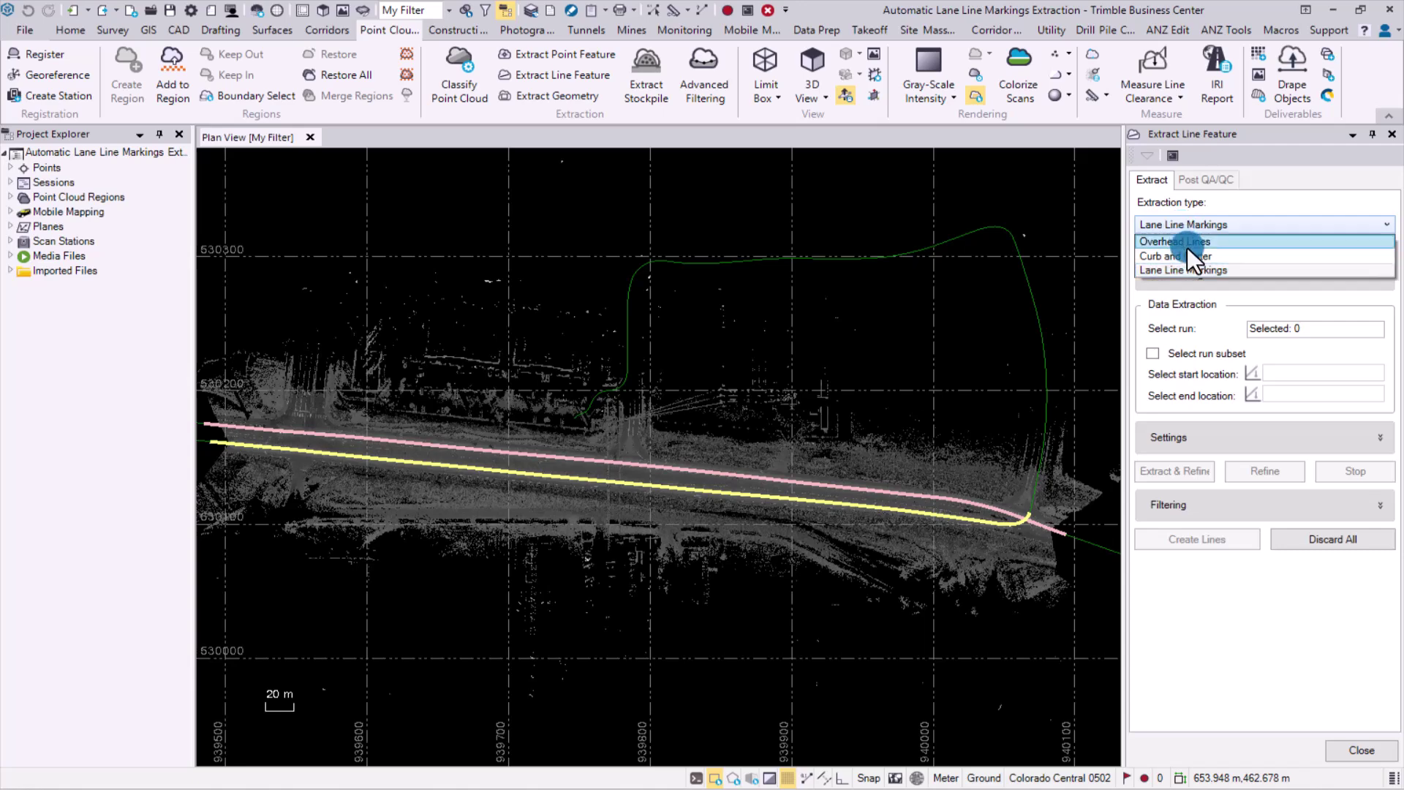
{"action": "left_click", "coordinate": [1195, 270]}
{"action": "left_click", "coordinate": [1266, 248]}
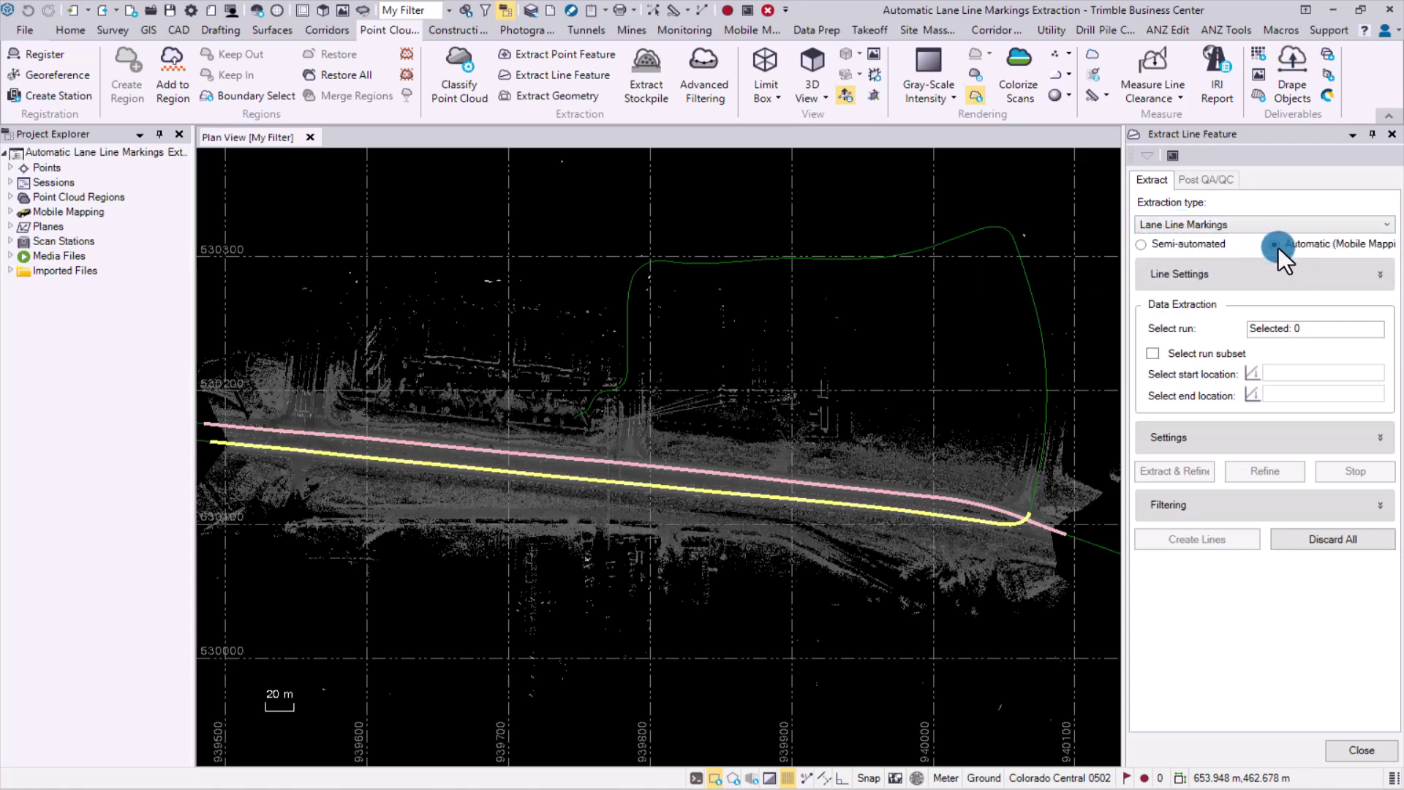
Name the lines 'Lane line markings', on the Lane Lines layer, coloured Cyan.
{"action": "left_click", "coordinate": [1379, 275]}
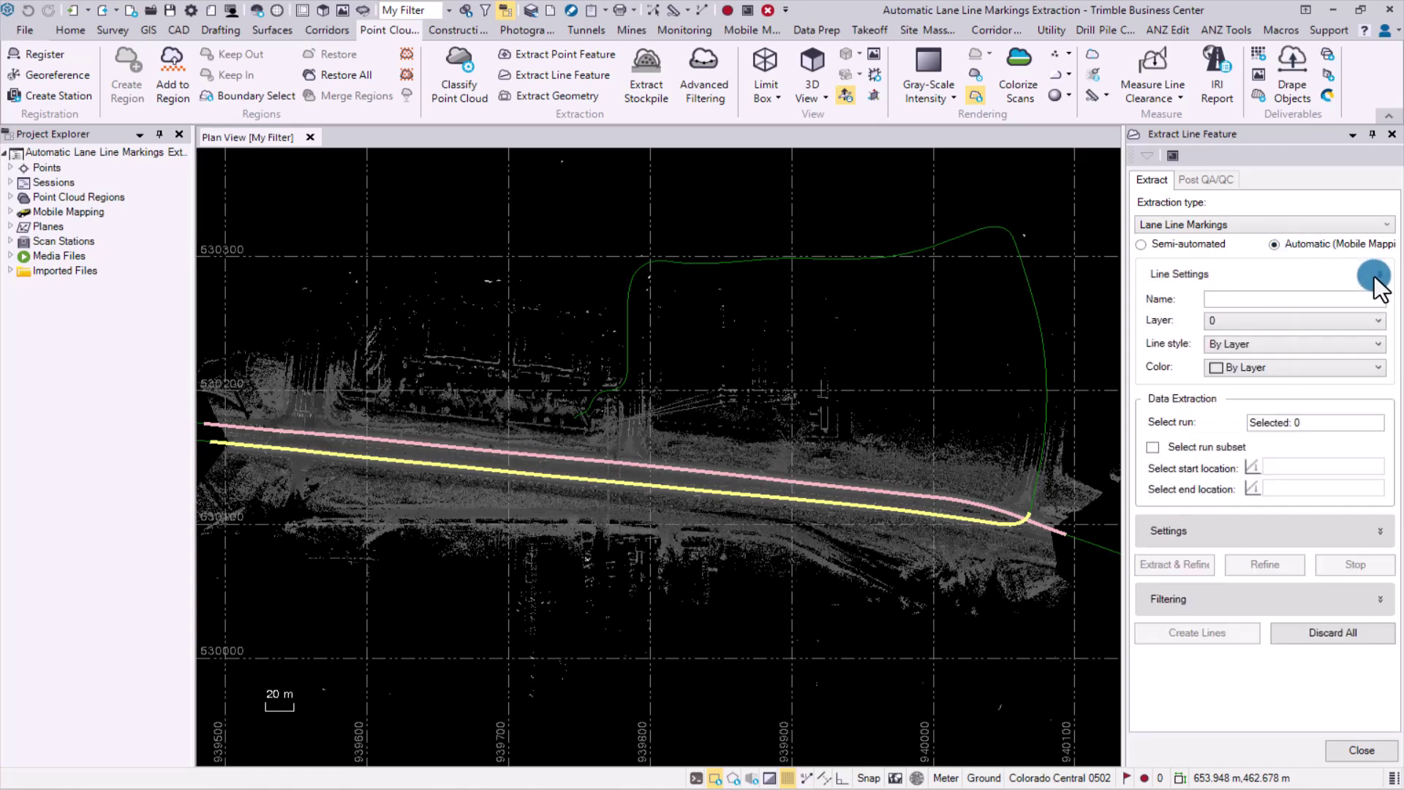
{"action": "left_click", "coordinate": [1335, 297]}
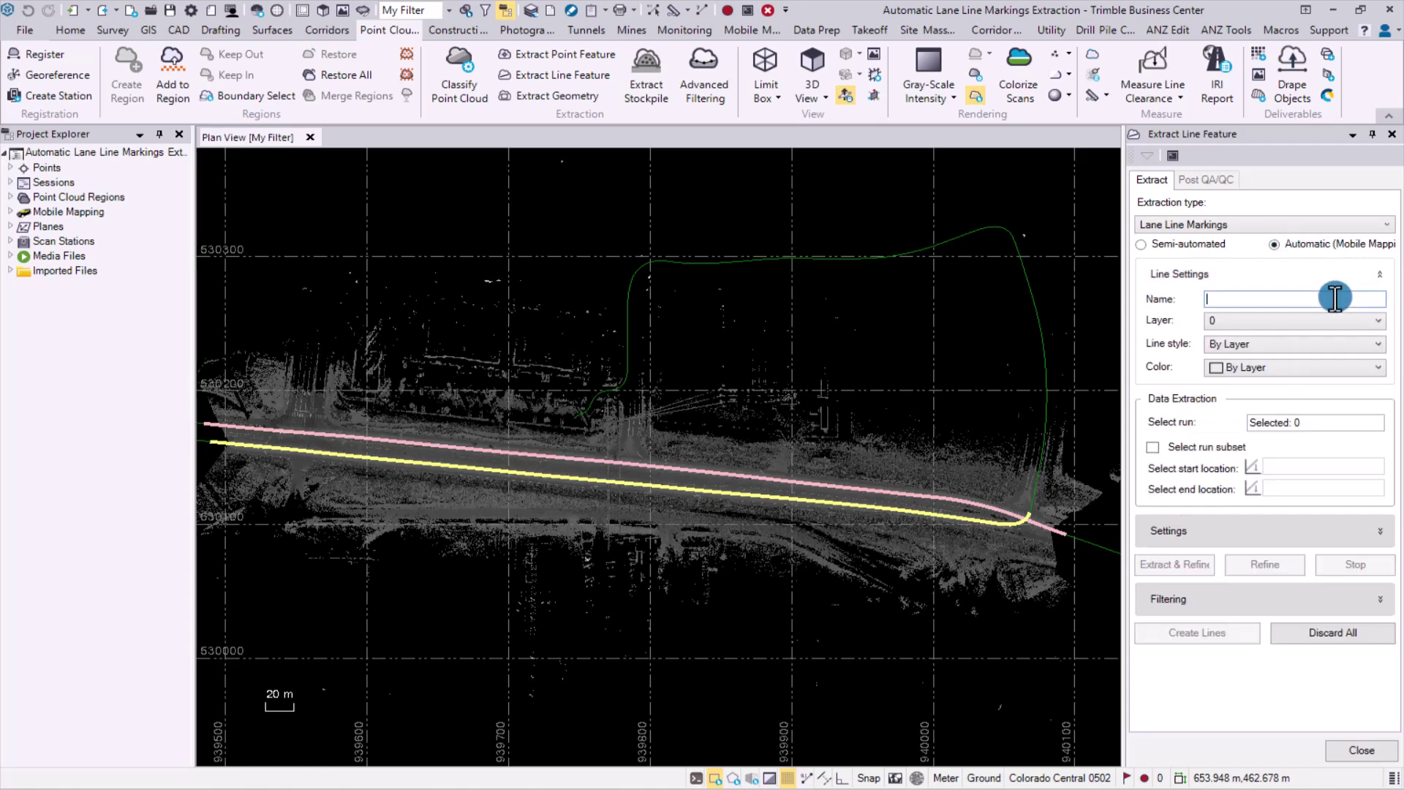
{"action": "type", "text": "Lane line markings"}
{"action": "left_click", "coordinate": [1257, 318]}
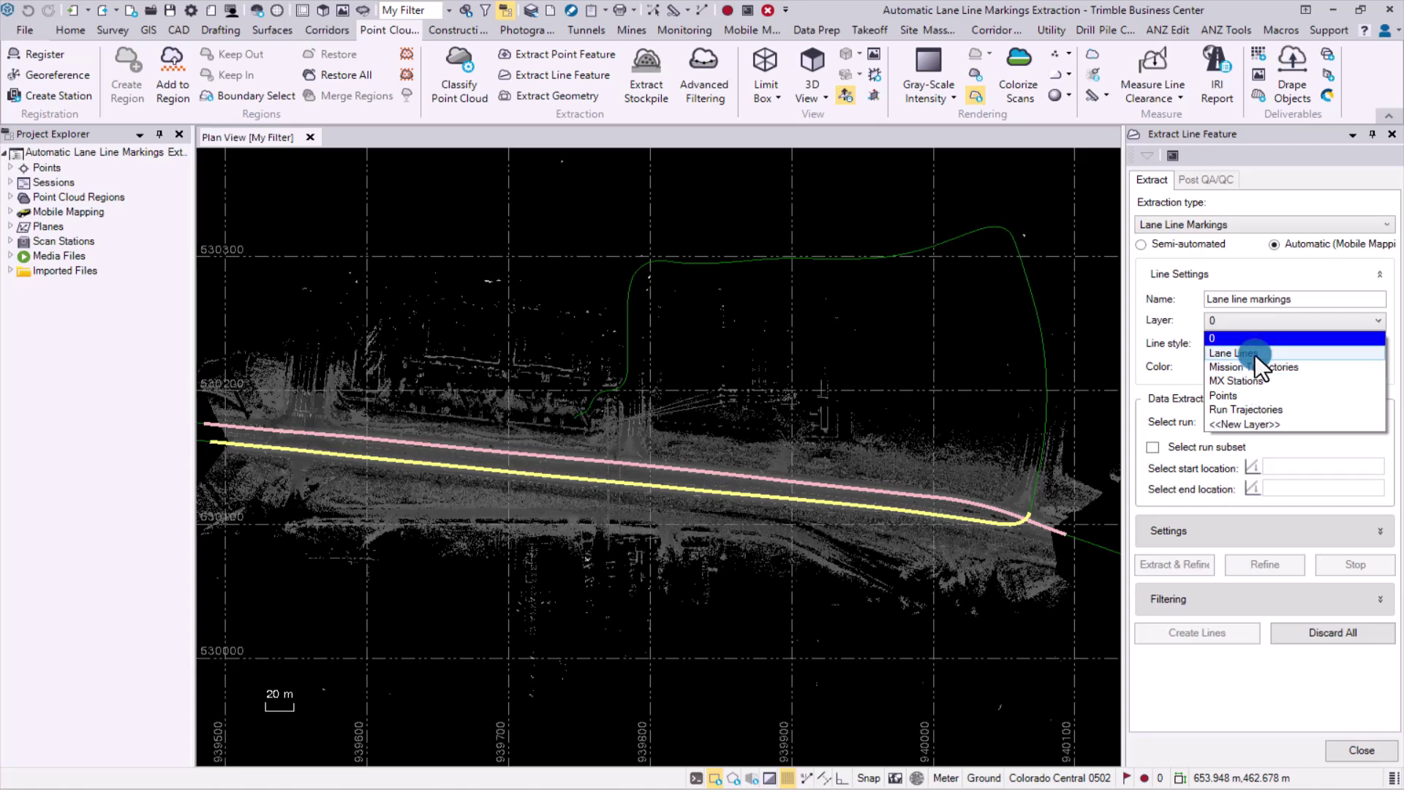
{"action": "left_click", "coordinate": [1255, 353]}
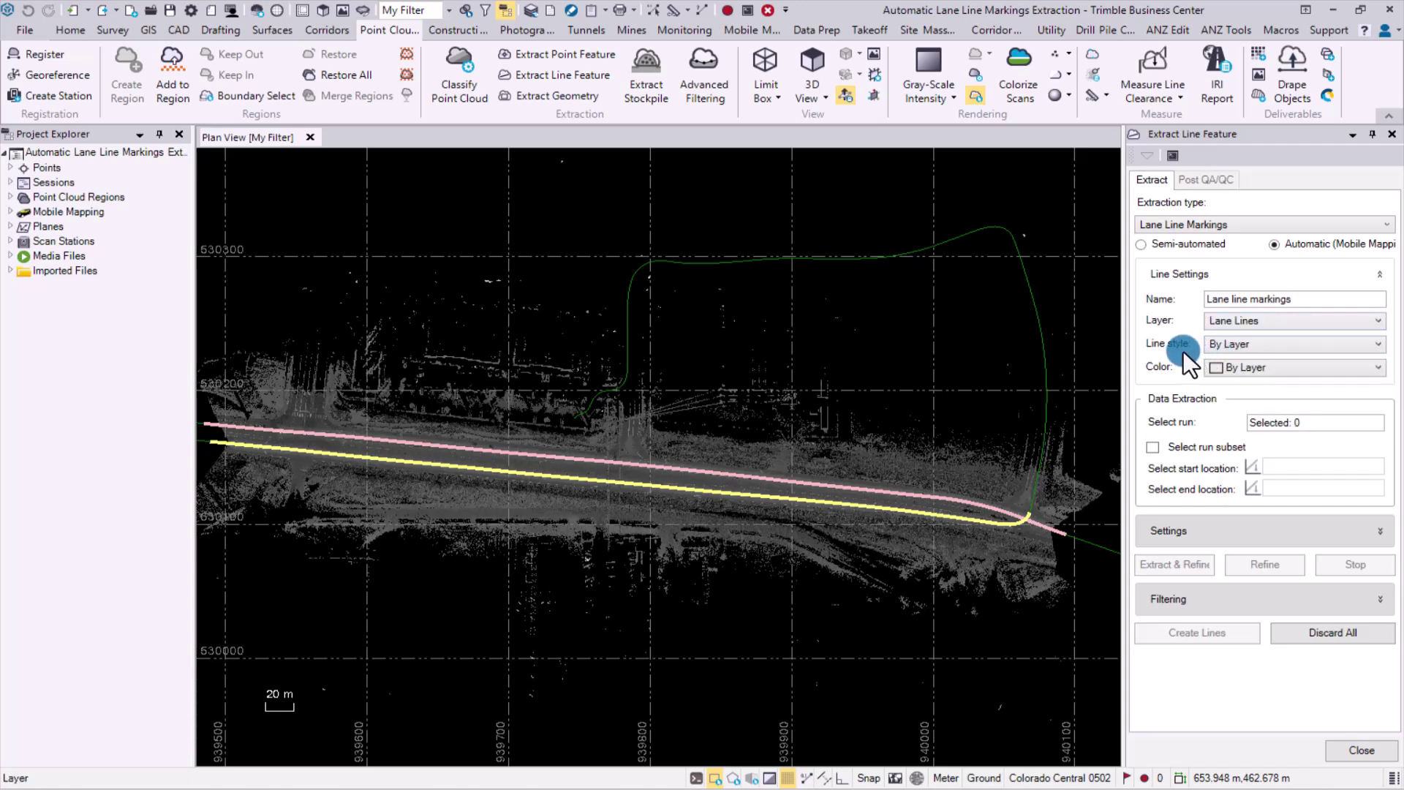
{"action": "left_click", "coordinate": [1223, 371]}
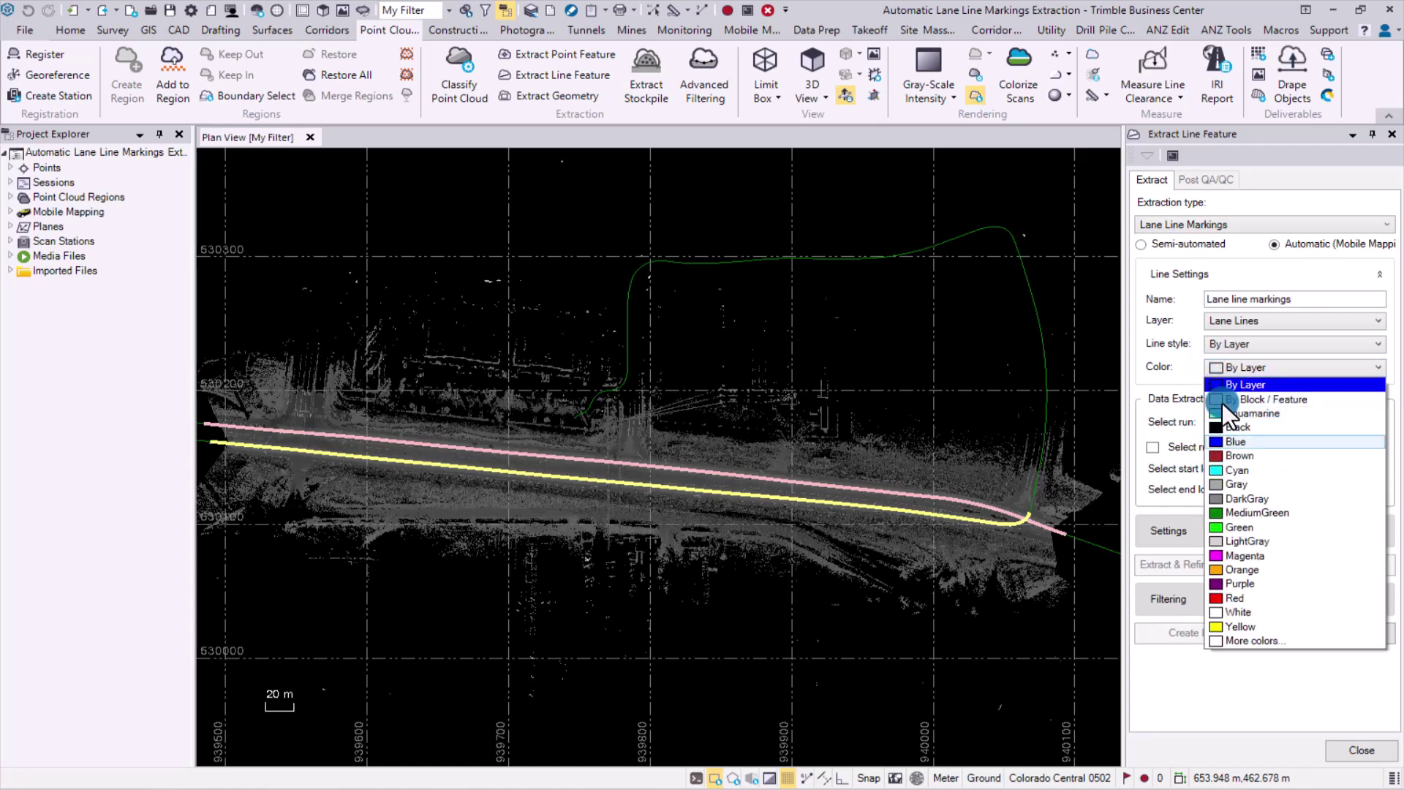
{"action": "left_click", "coordinate": [1221, 469]}
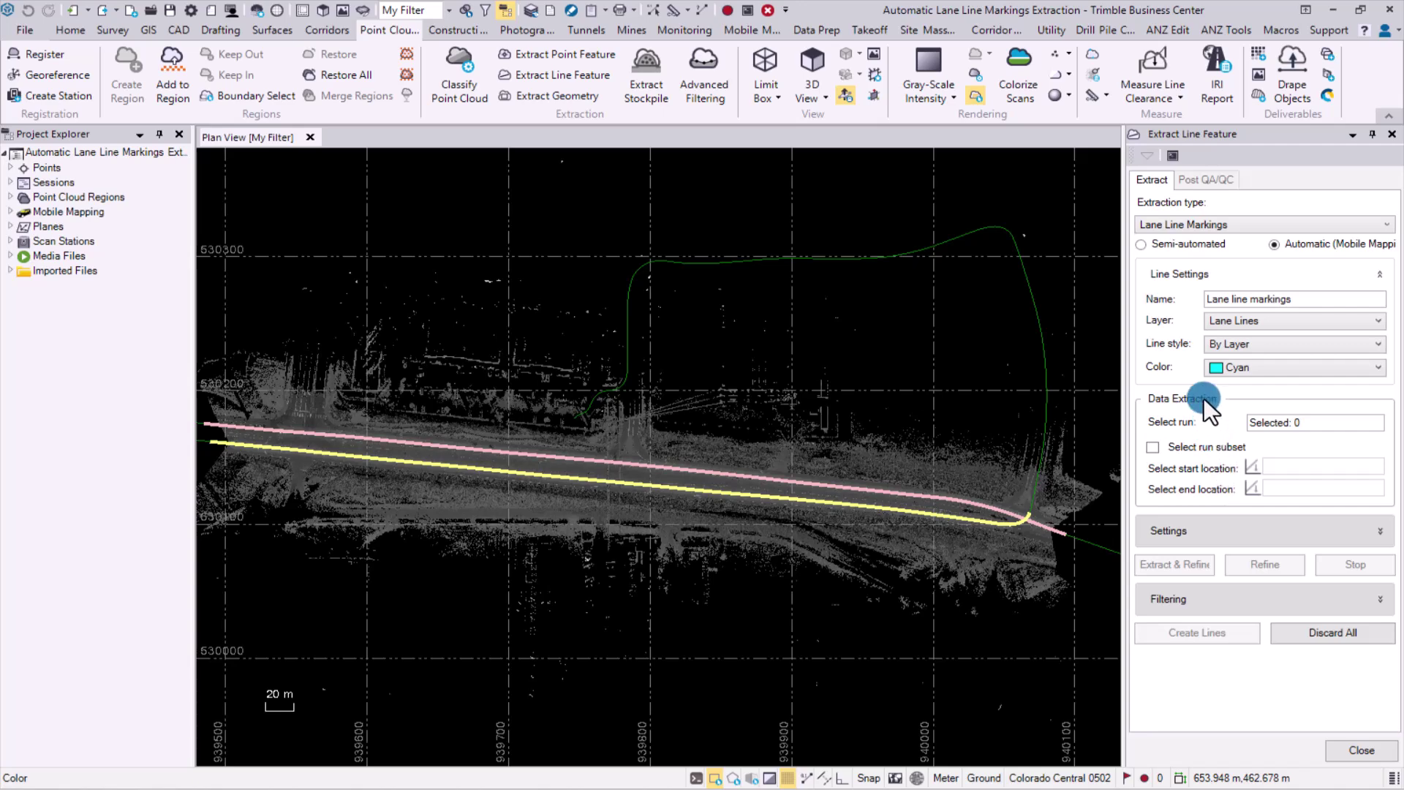
{"action": "left_click", "coordinate": [1275, 423]}
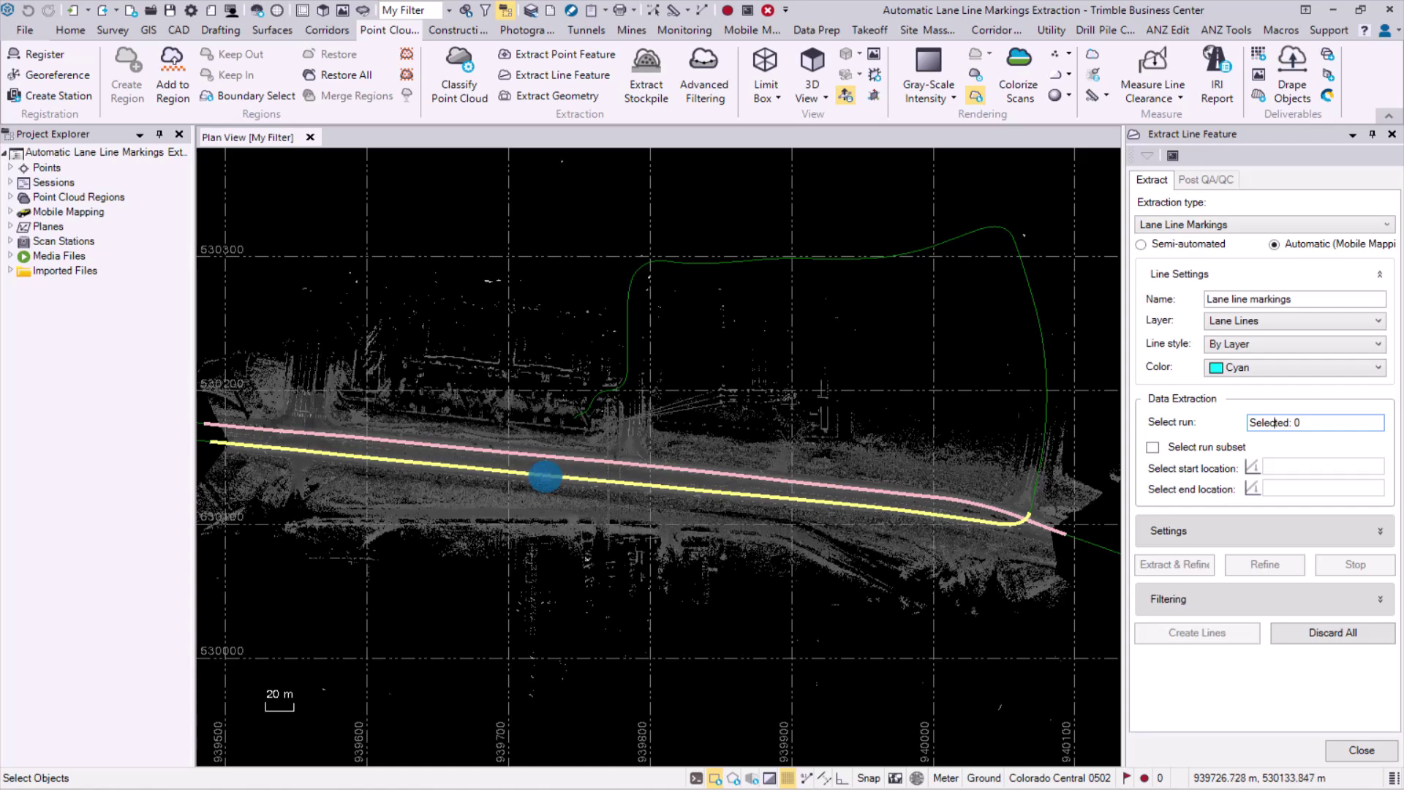
Select the yellow run along the road and pick start and end stations for a subset.
{"action": "left_click", "coordinate": [545, 476]}
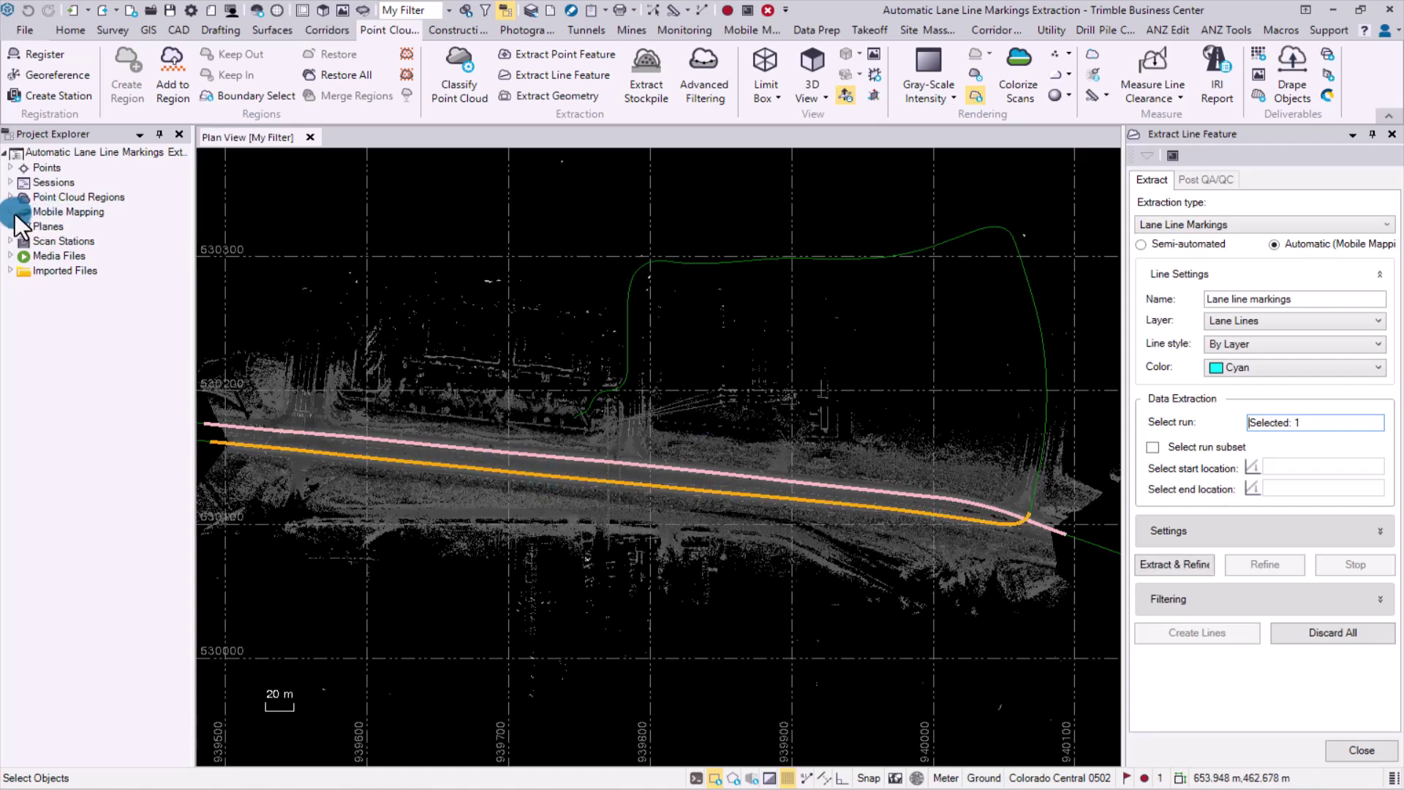
{"action": "left_click", "coordinate": [11, 212]}
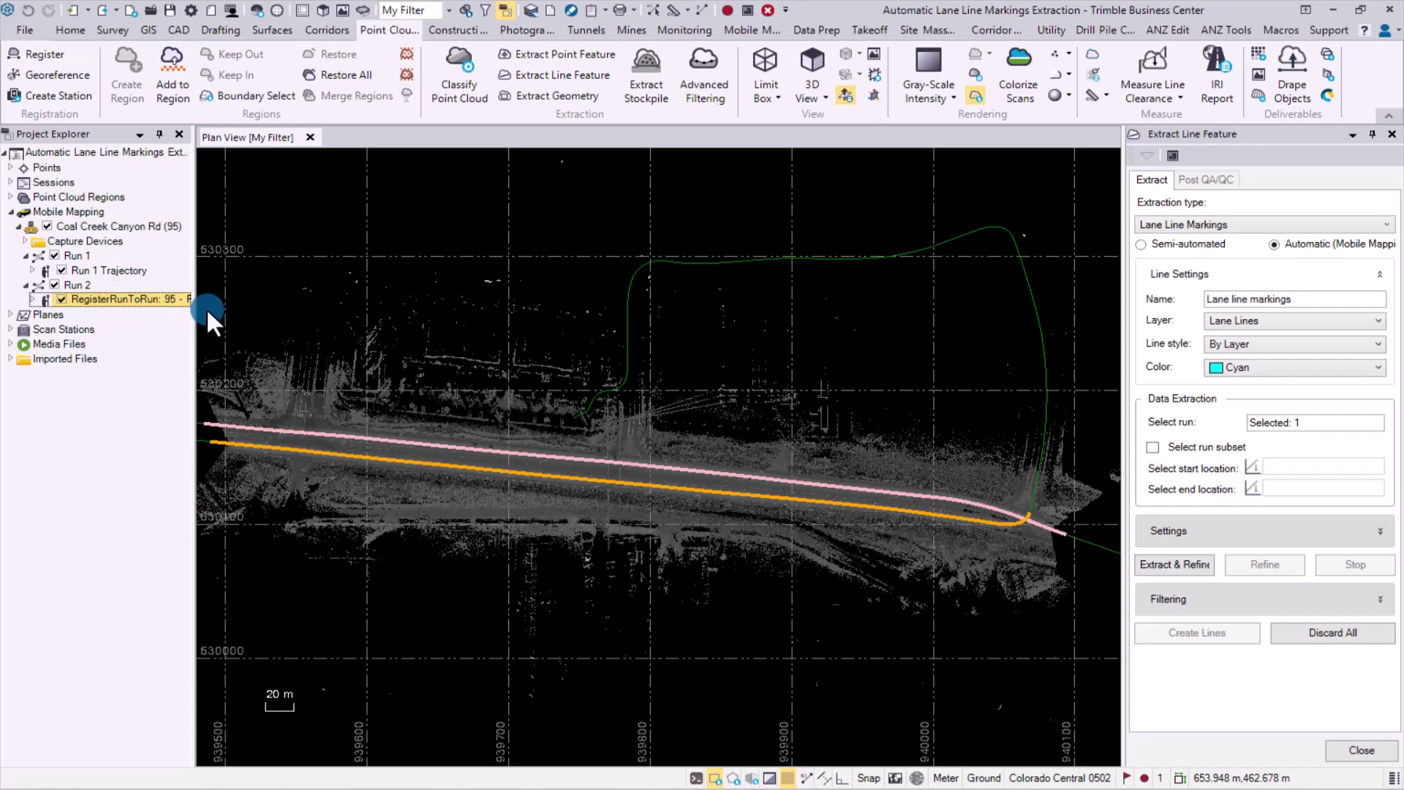
{"action": "left_click", "coordinate": [1153, 446]}
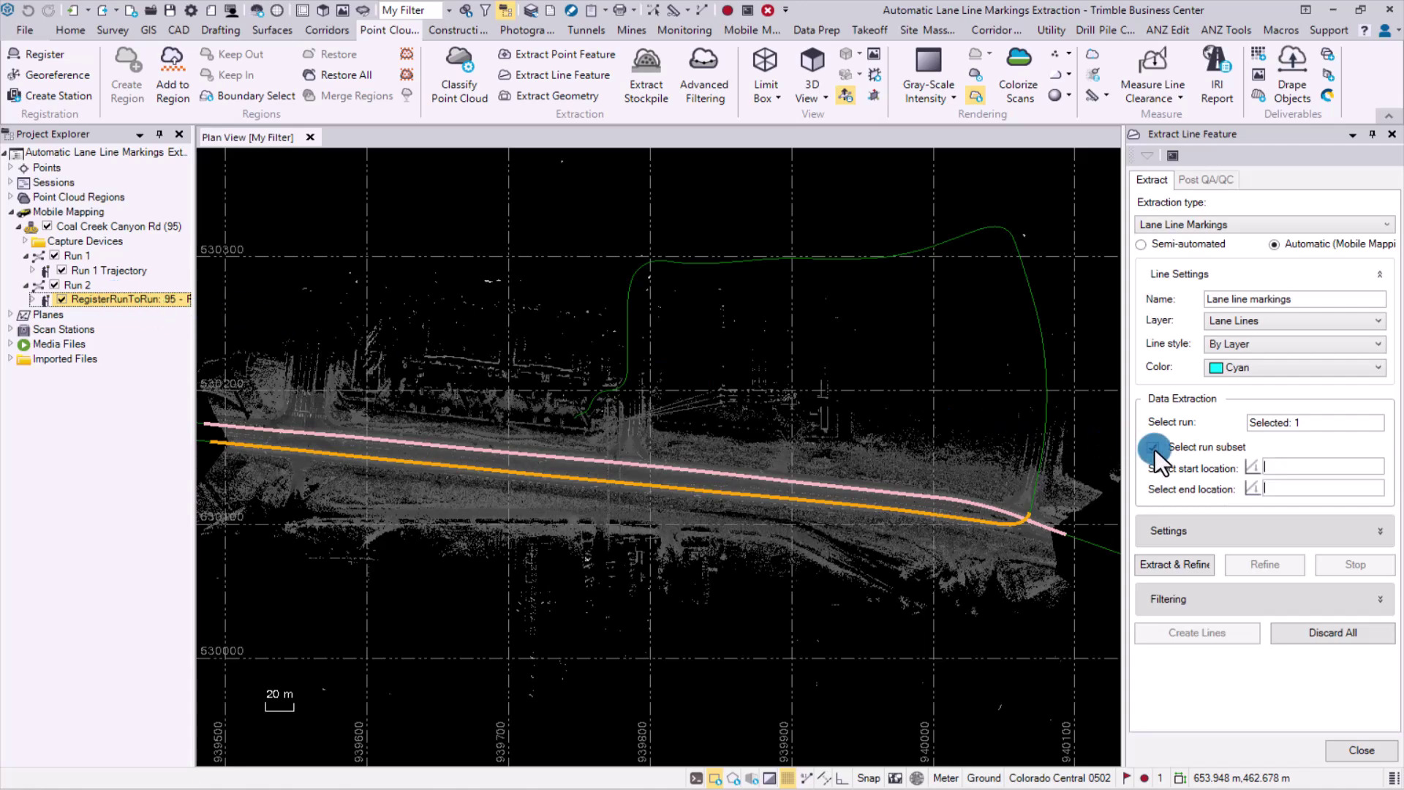
{"action": "left_click", "coordinate": [1301, 469]}
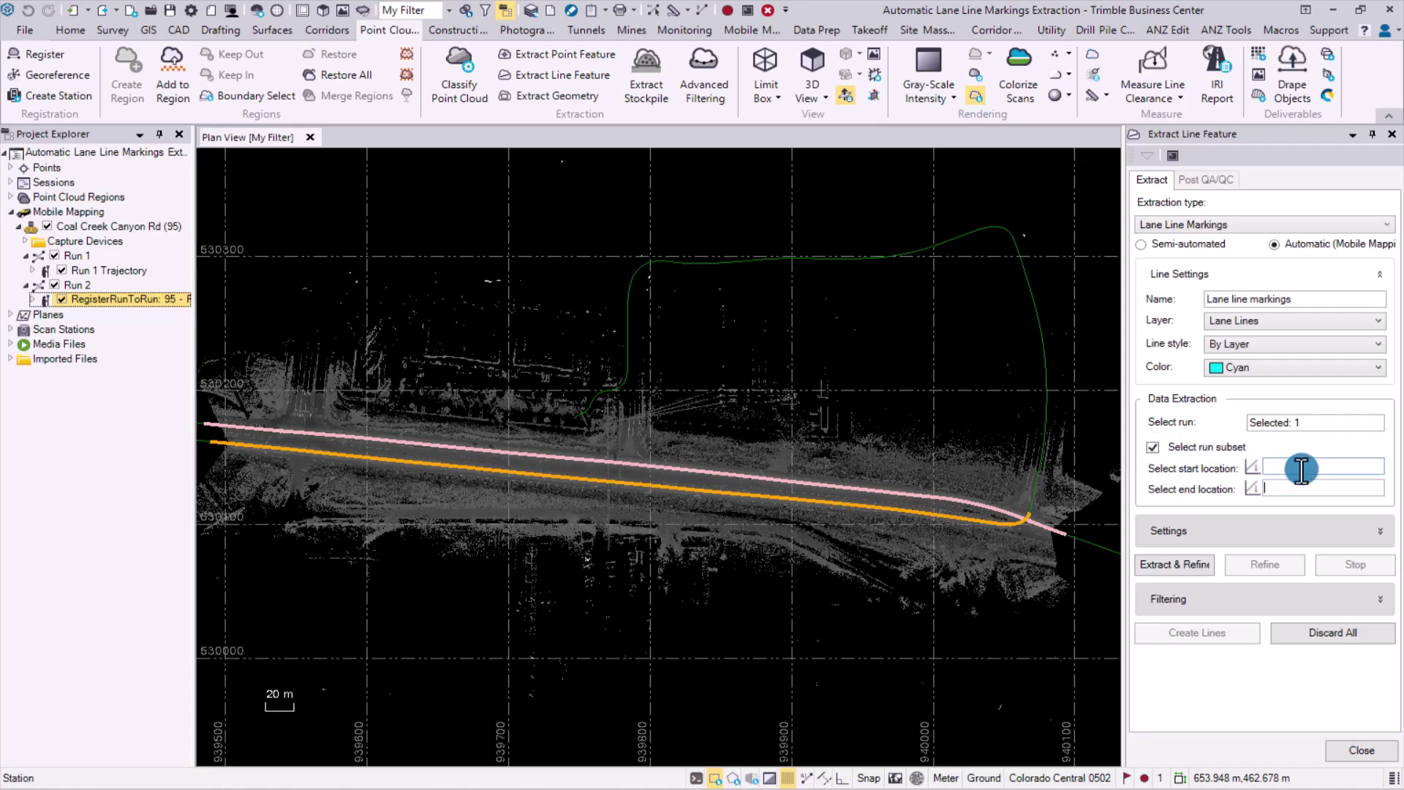
{"action": "left_click", "coordinate": [218, 443]}
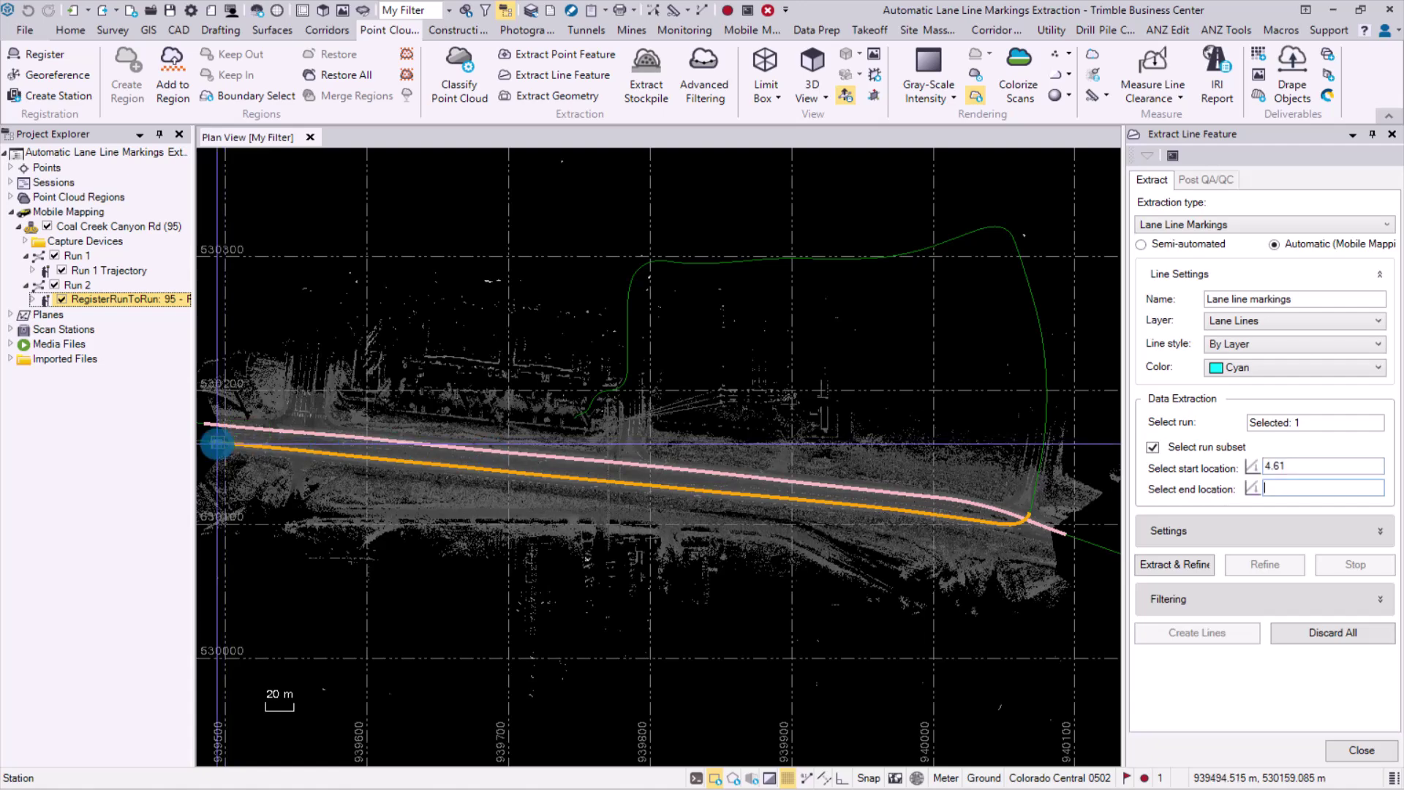
{"action": "left_click", "coordinate": [583, 483]}
Set the run subset stations to 0 and 150.
{"action": "double_click", "coordinate": [1306, 468]}
{"action": "type", "text": "0"}
{"action": "double_click", "coordinate": [1333, 489]}
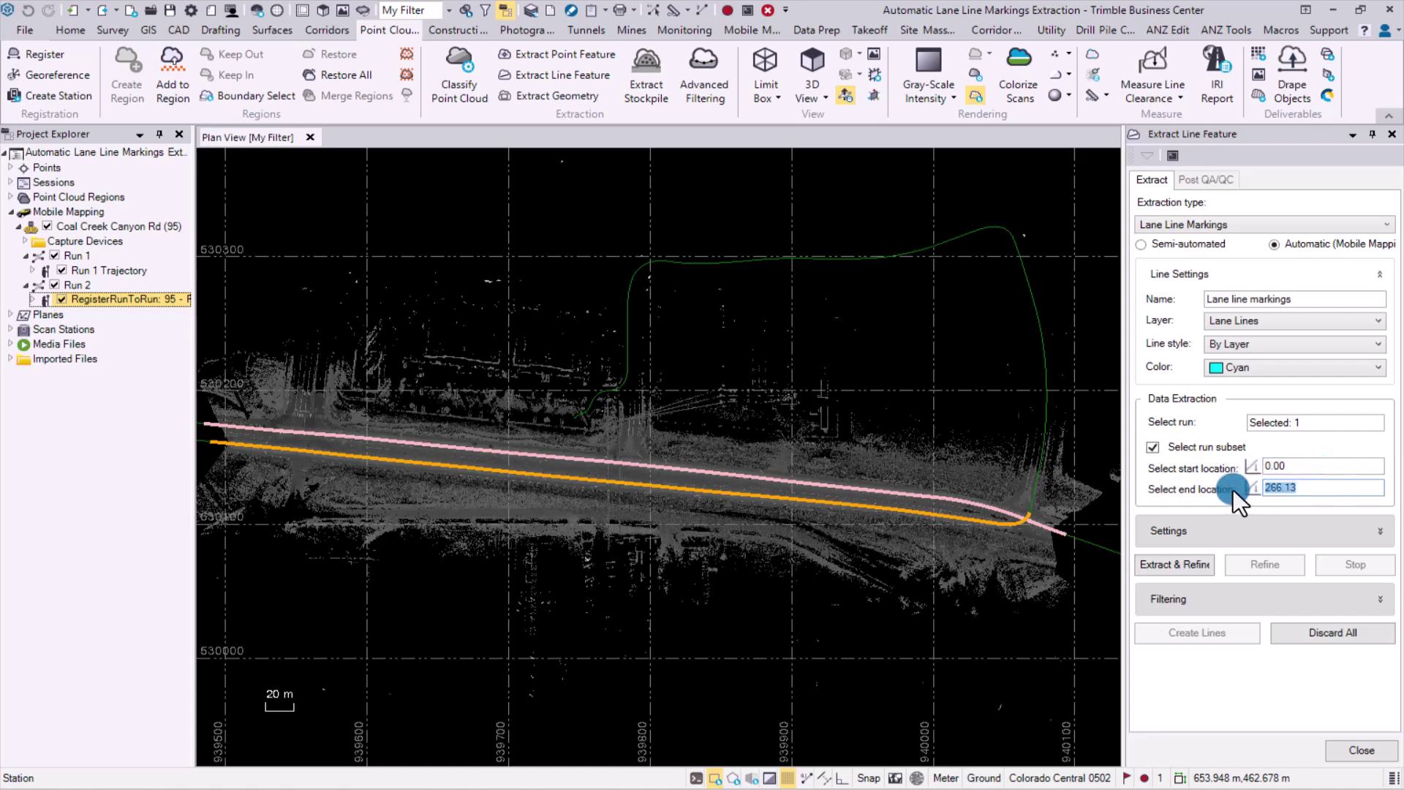
{"action": "type", "text": "150"}
{"action": "key", "text": "Tab"}
Switch back to the whole run and turn Refine off in the extraction settings.
{"action": "left_click", "coordinate": [1153, 448]}
{"action": "left_click", "coordinate": [1362, 533]}
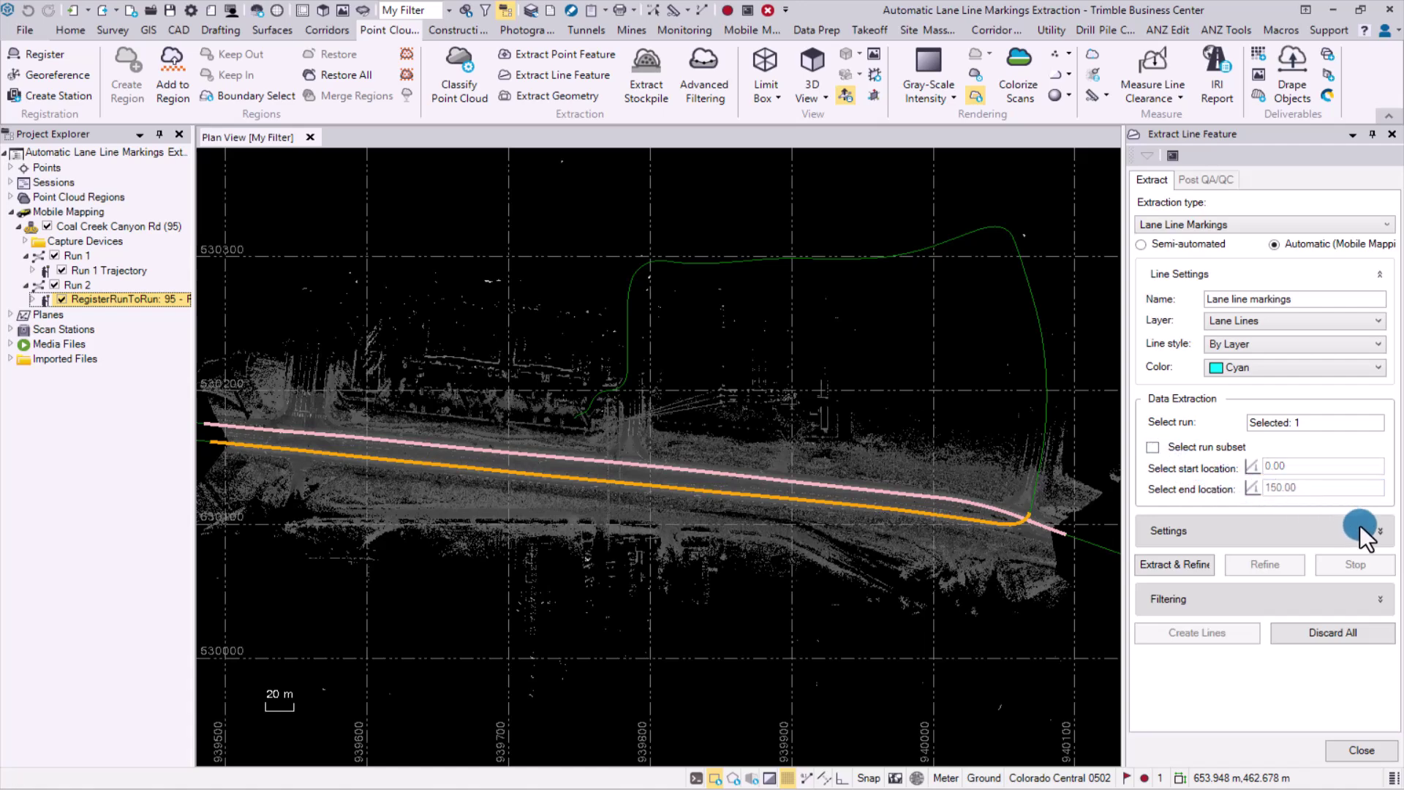
{"action": "left_click", "coordinate": [1150, 561]}
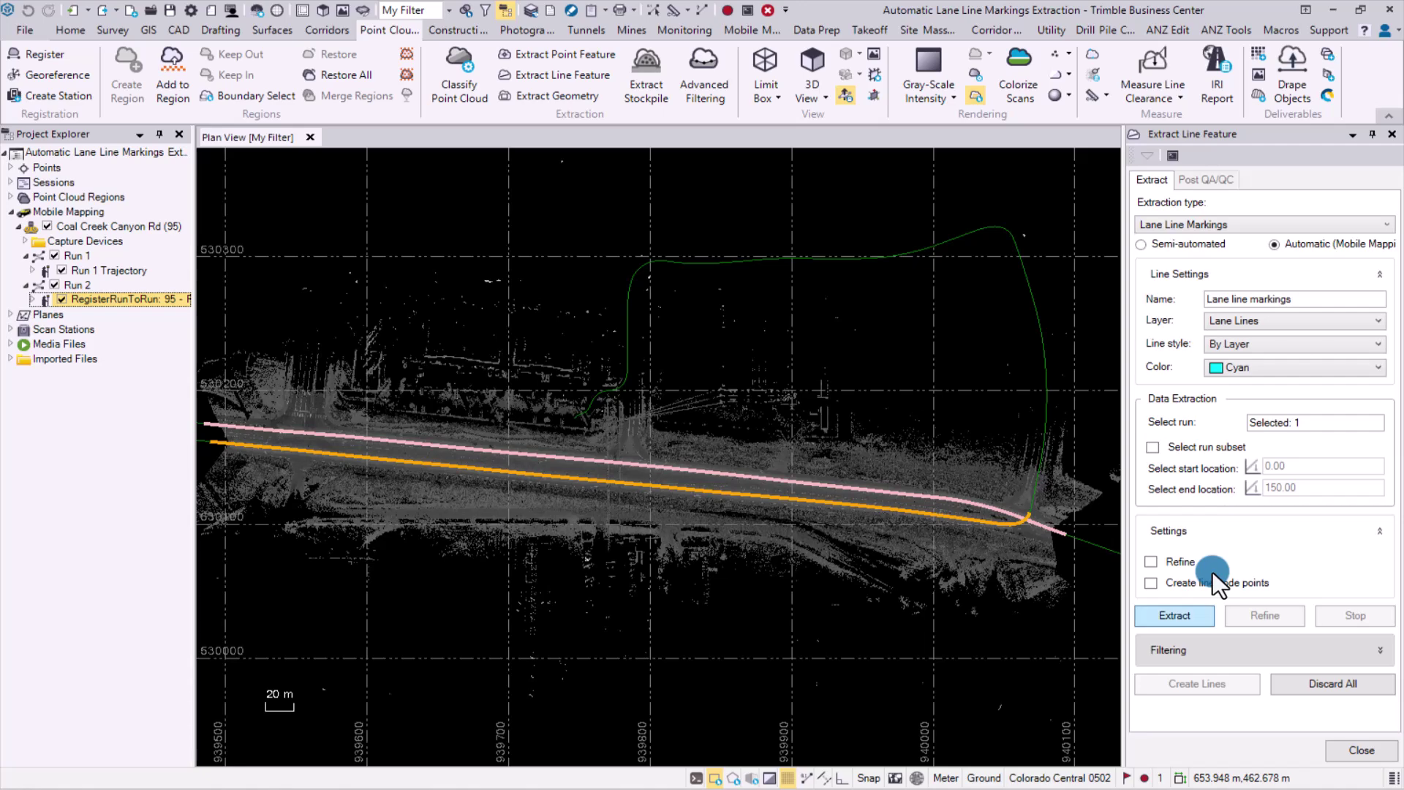
Run Extract to generate magenta candidate lane lines beside the yellow run.
{"action": "left_click", "coordinate": [1201, 612]}
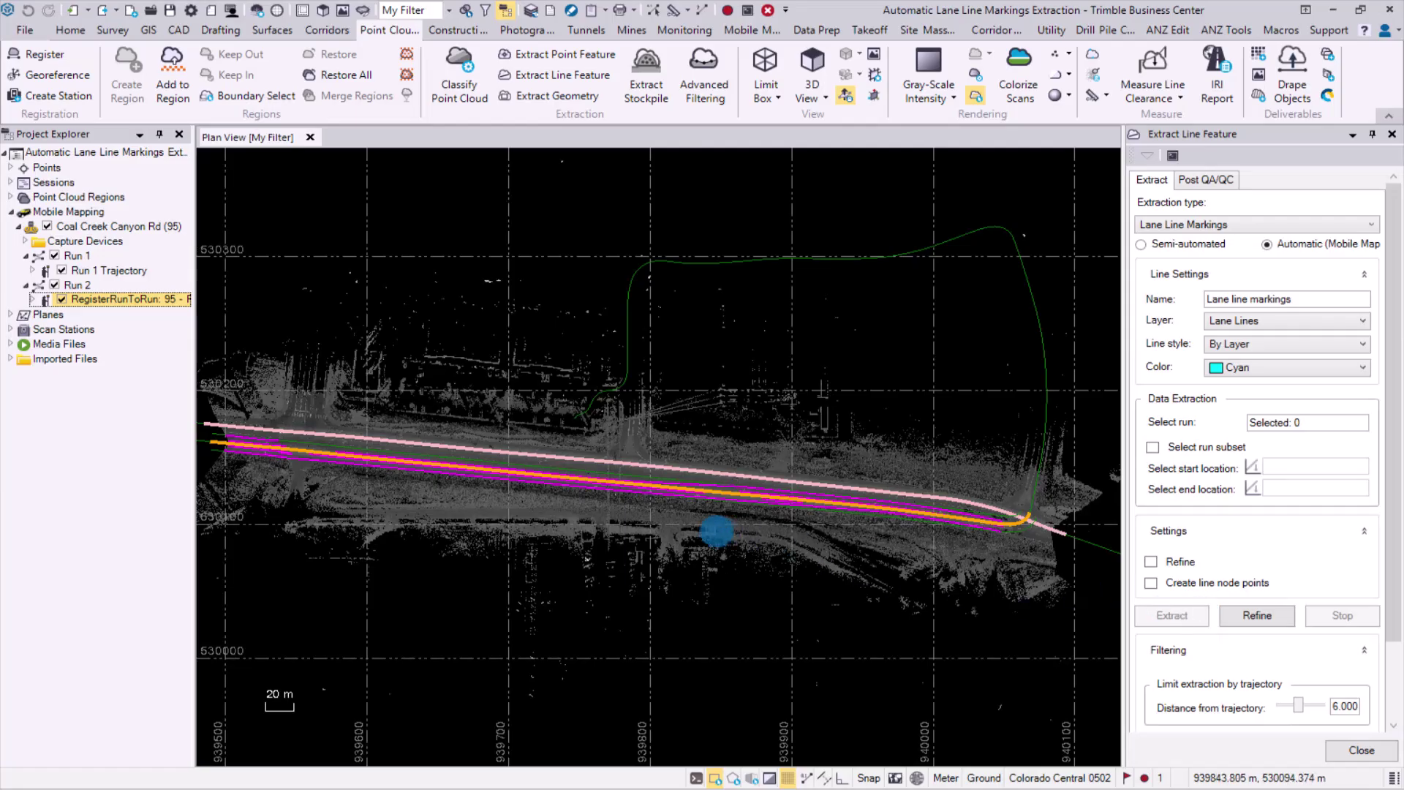
Zoom and pan the plan view to about 2 m scale along the extracted magenta lines.
{"action": "scroll", "coordinate": [716, 531], "scroll_direction": "up", "scroll_amount": 4}
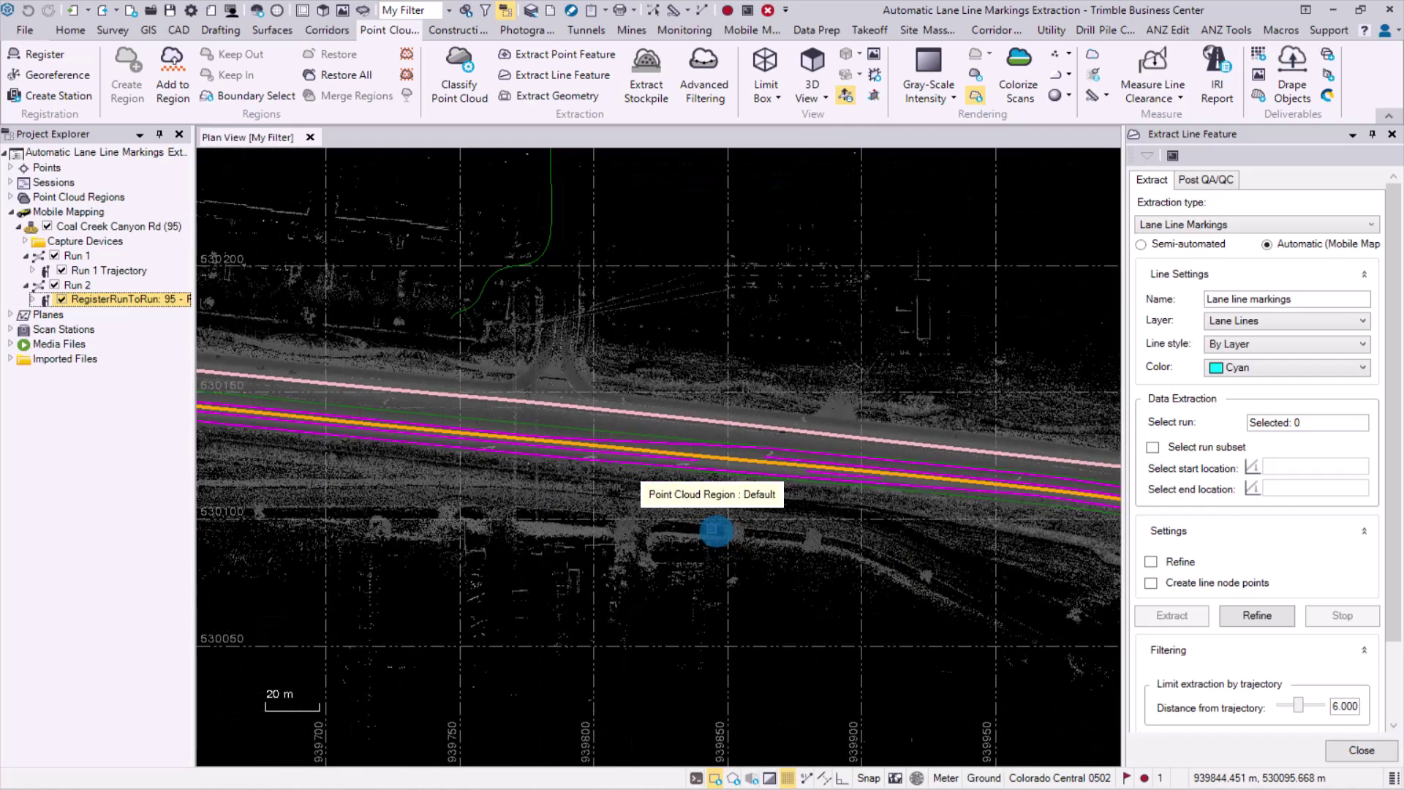
{"action": "scroll", "coordinate": [716, 532], "scroll_direction": "up", "scroll_amount": 1}
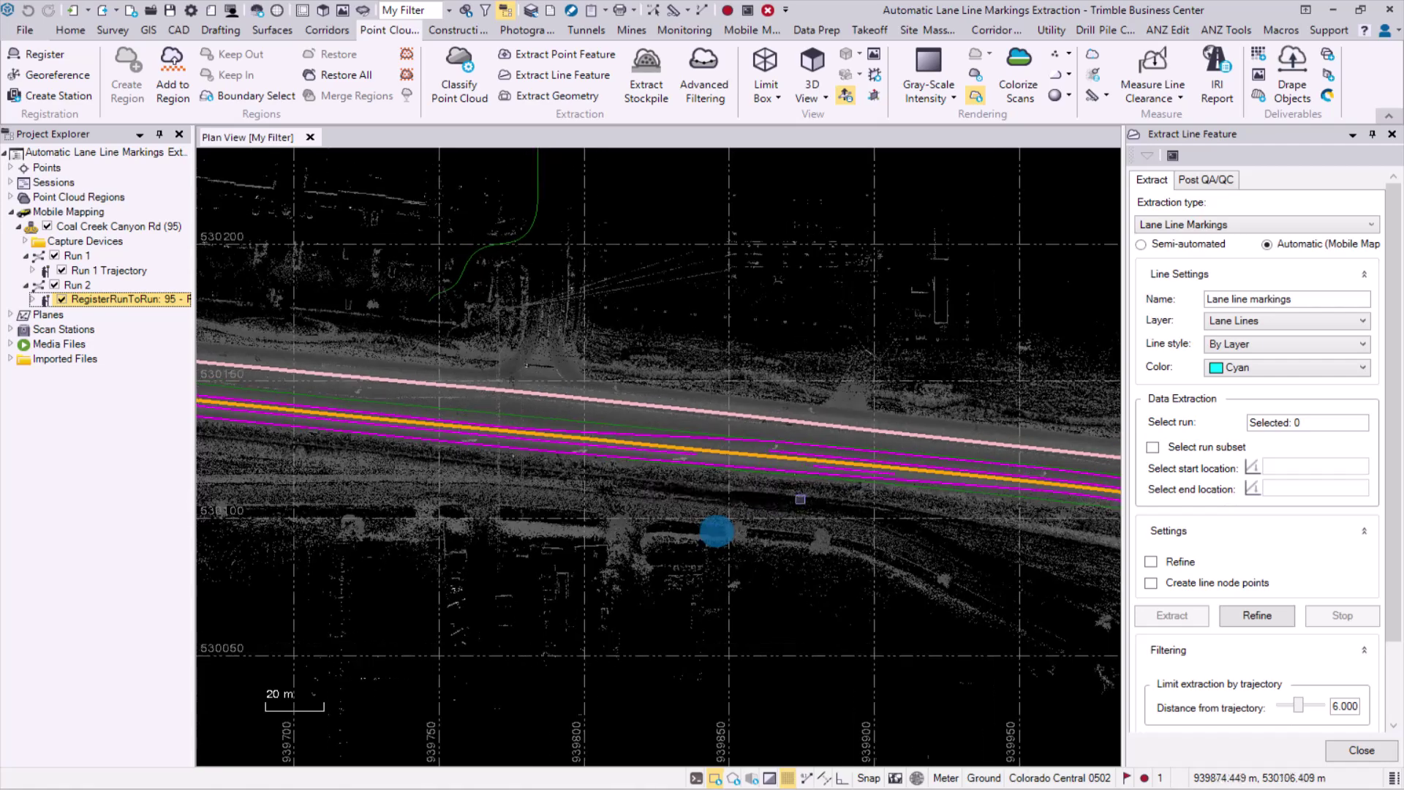
{"action": "middle_click_drag", "start_coordinate": [636, 440], "coordinate": [973, 525]}
{"action": "mouse_move", "coordinate": [448, 517]}
{"action": "middle_mouse_down"}
{"action": "mouse_move", "coordinate": [589, 476]}
{"action": "mouse_move", "coordinate": [662, 479]}
{"action": "mouse_move", "coordinate": [583, 464]}
{"action": "mouse_move", "coordinate": [445, 512]}
{"action": "middle_mouse_up"}
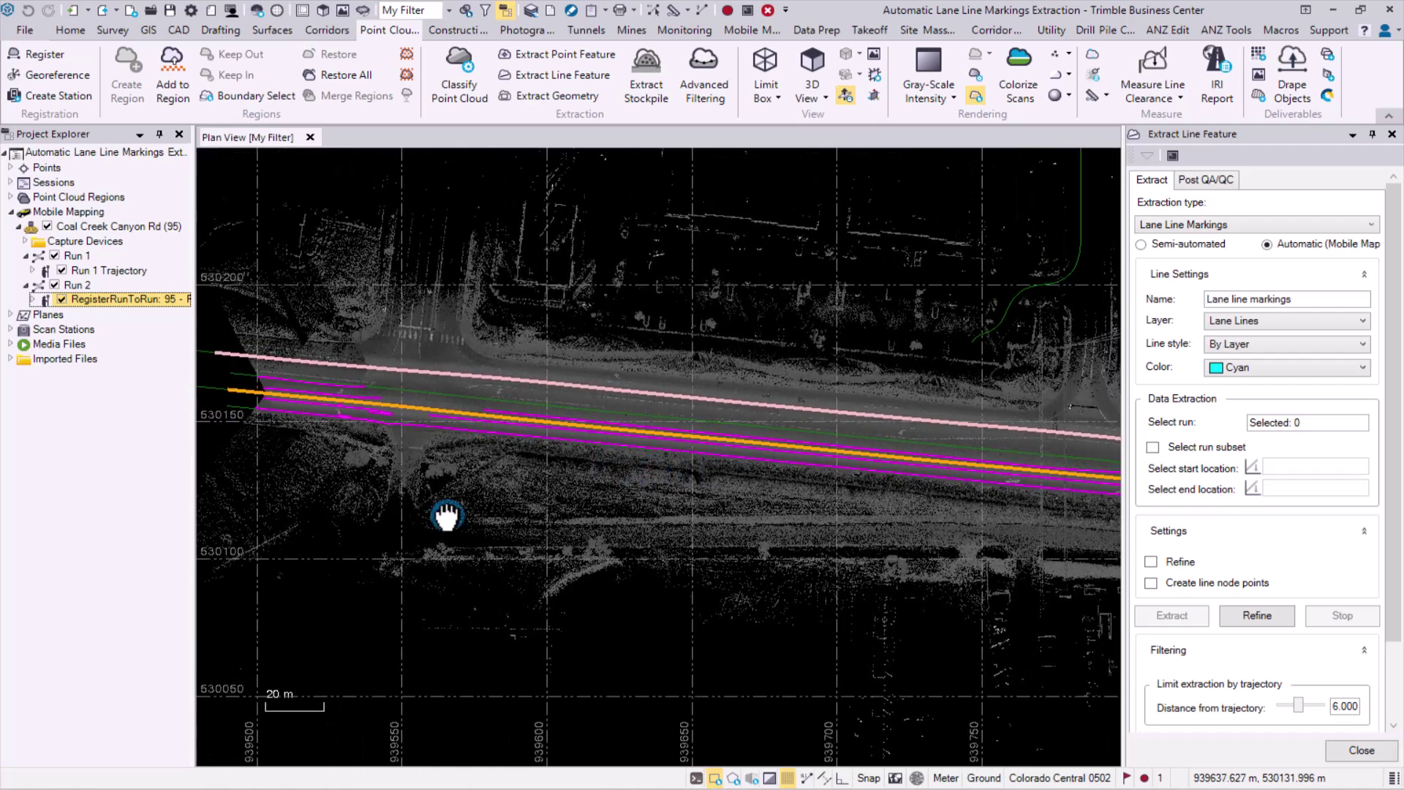
{"action": "middle_click_drag", "start_coordinate": [649, 473], "coordinate": [381, 423]}
{"action": "middle_click_drag", "start_coordinate": [783, 470], "coordinate": [507, 468]}
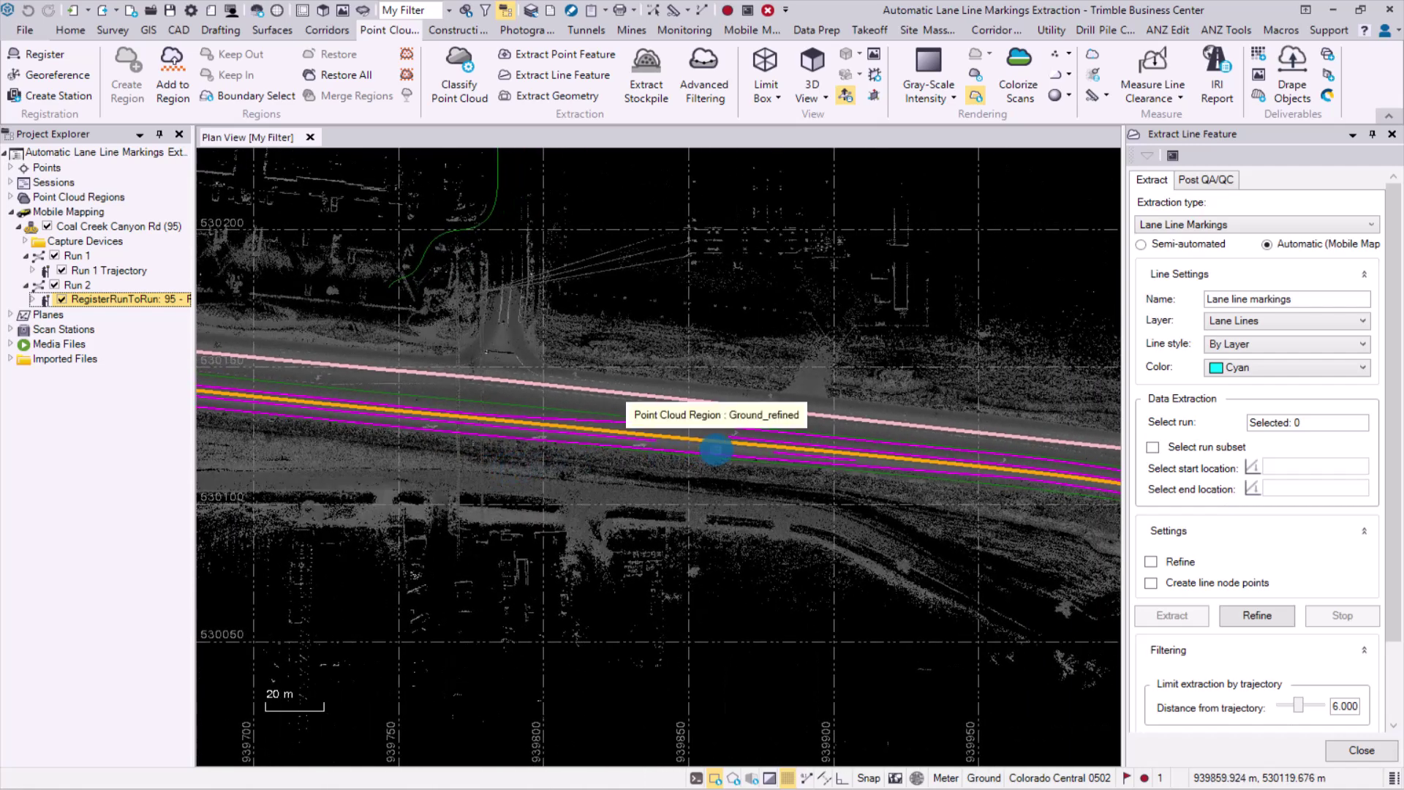
{"action": "scroll", "coordinate": [716, 449], "scroll_direction": "up", "scroll_amount": 8}
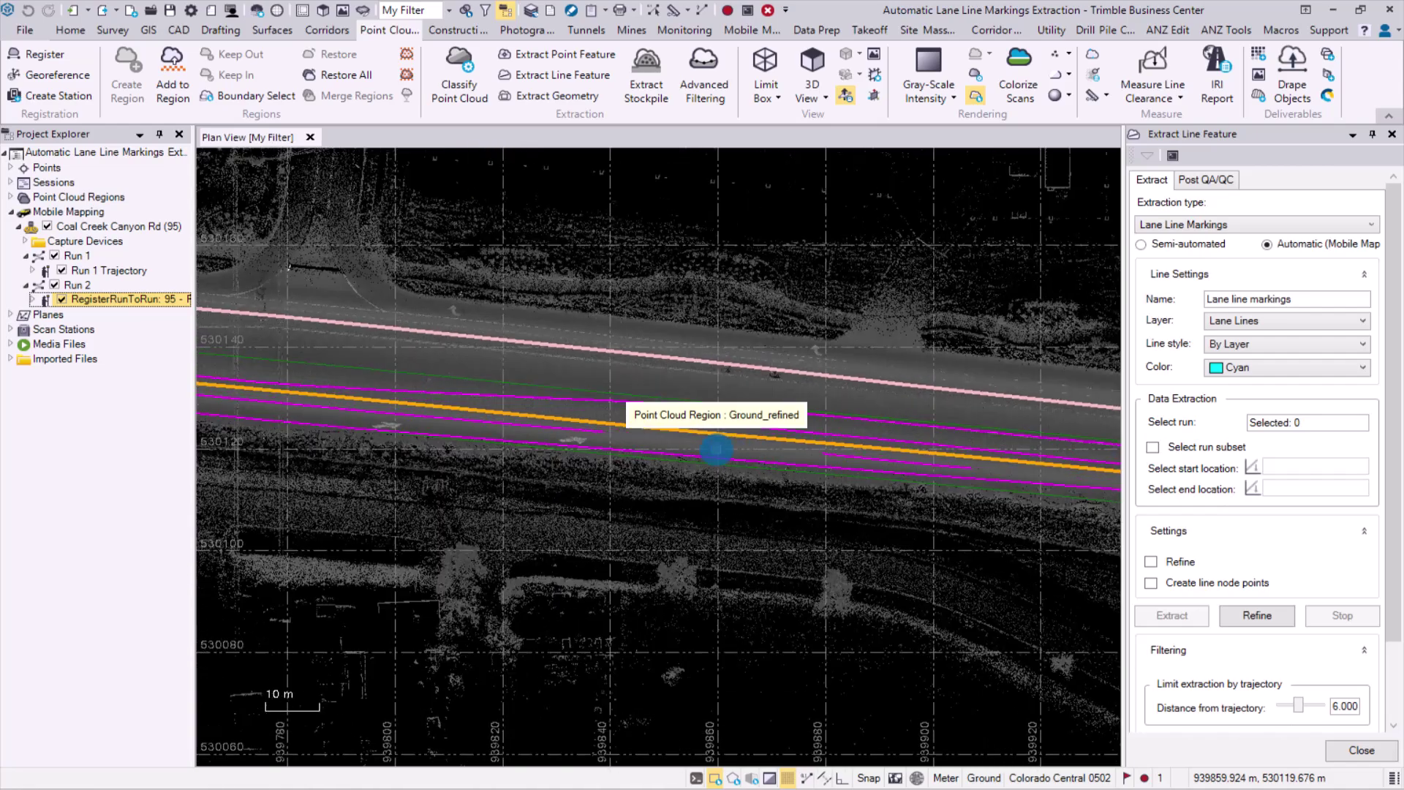
{"action": "middle_click_drag", "start_coordinate": [716, 449], "coordinate": [736, 558]}
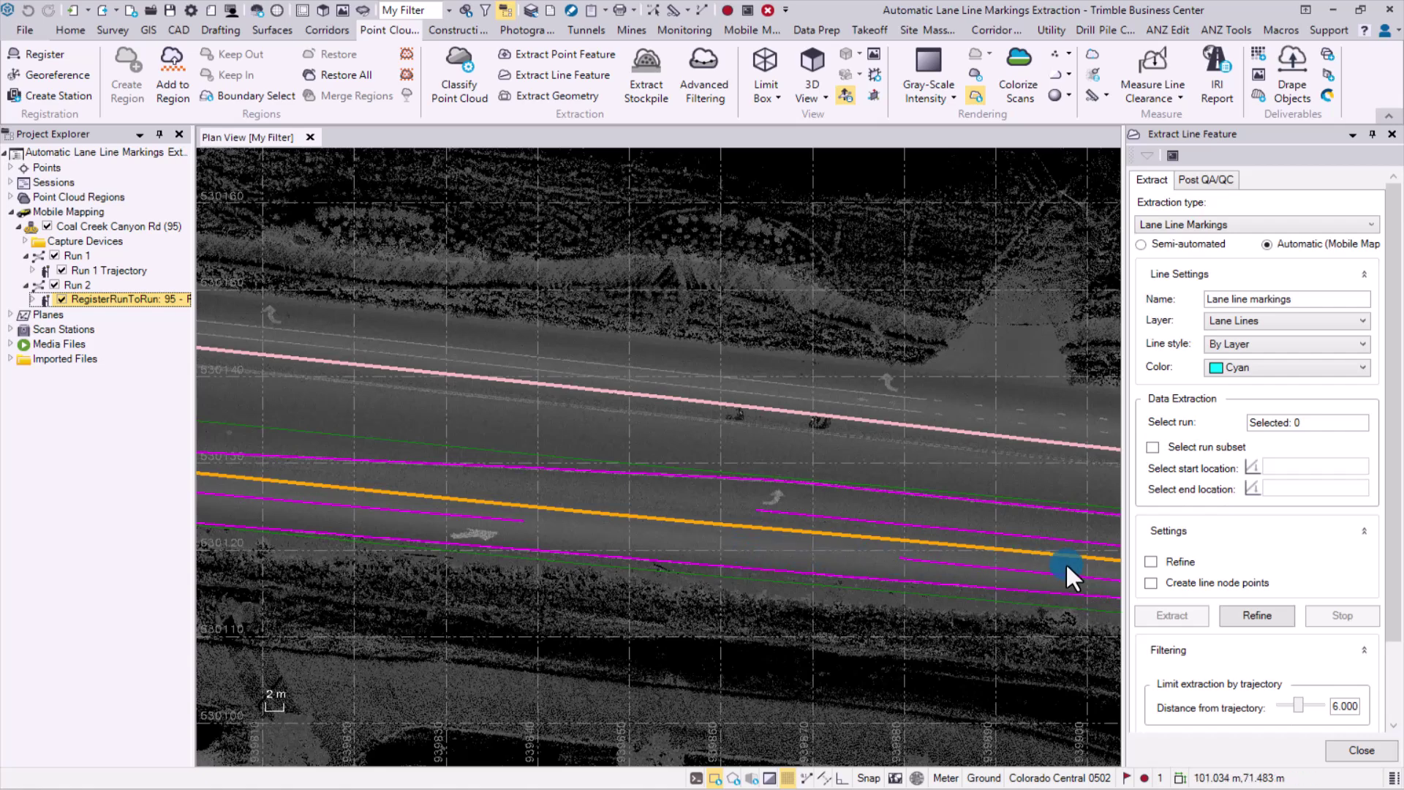
Enable Refine, refine the extracted lane lines, and pan along the road and intersection to review.
{"action": "left_click", "coordinate": [1153, 561]}
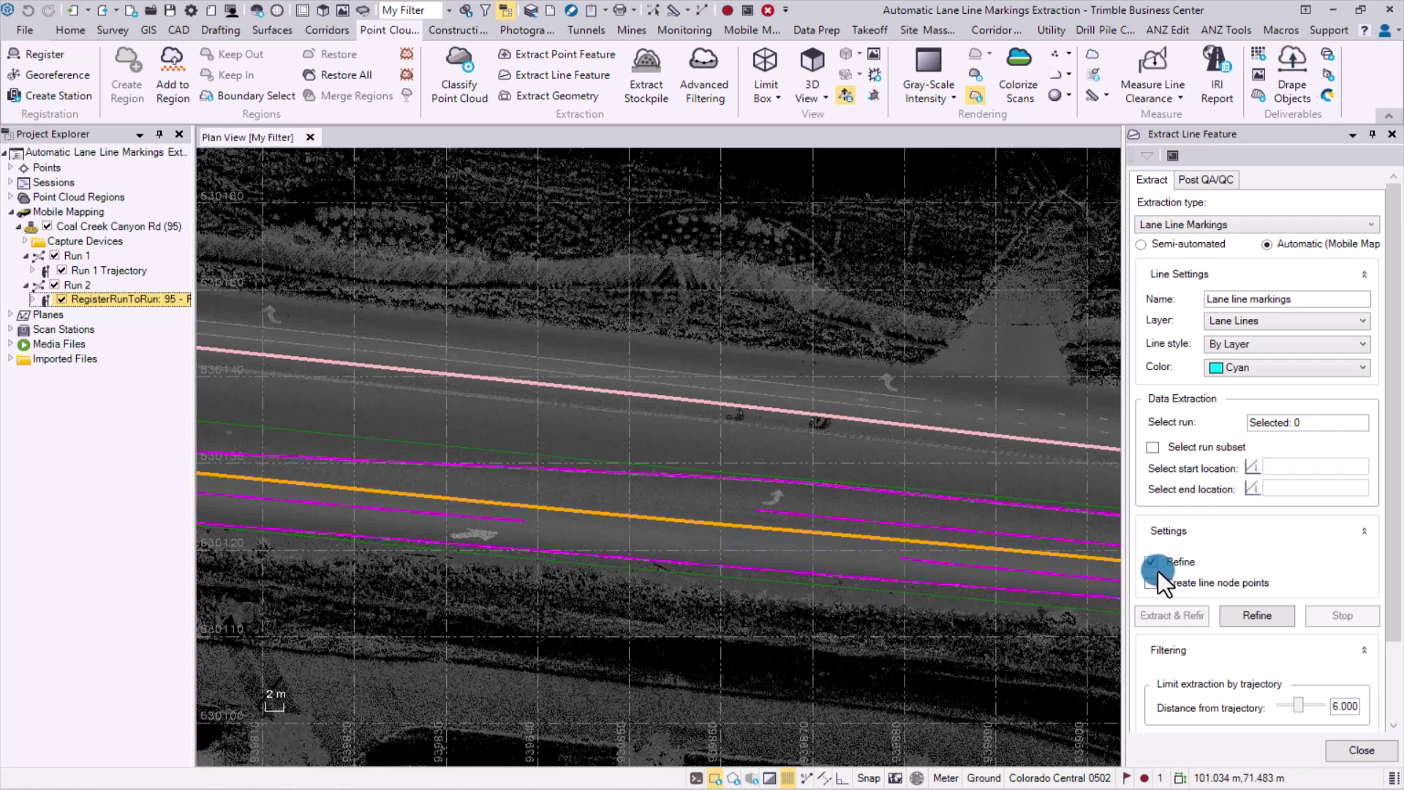
{"action": "left_click", "coordinate": [1255, 618]}
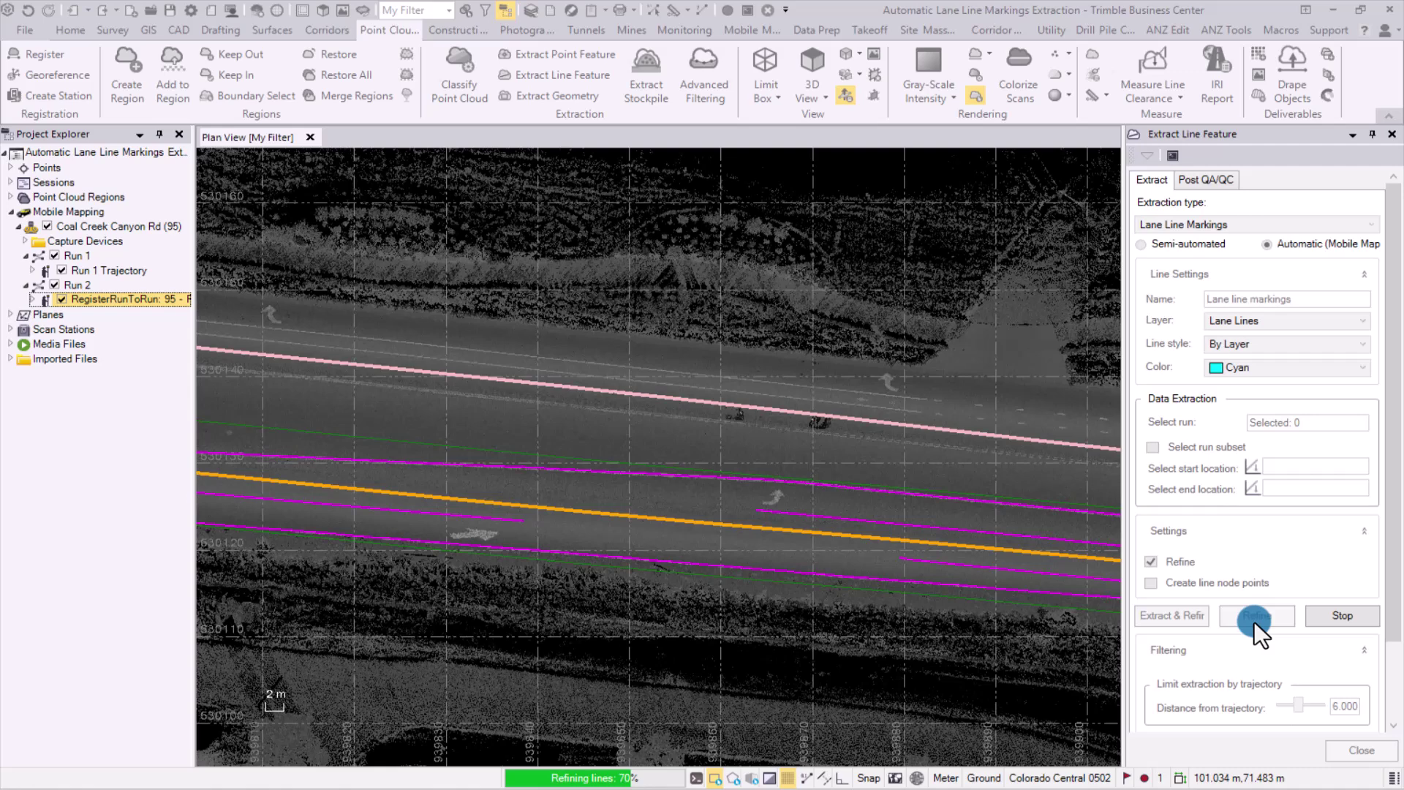
{"action": "middle_click_drag", "start_coordinate": [700, 476], "coordinate": [668, 458]}
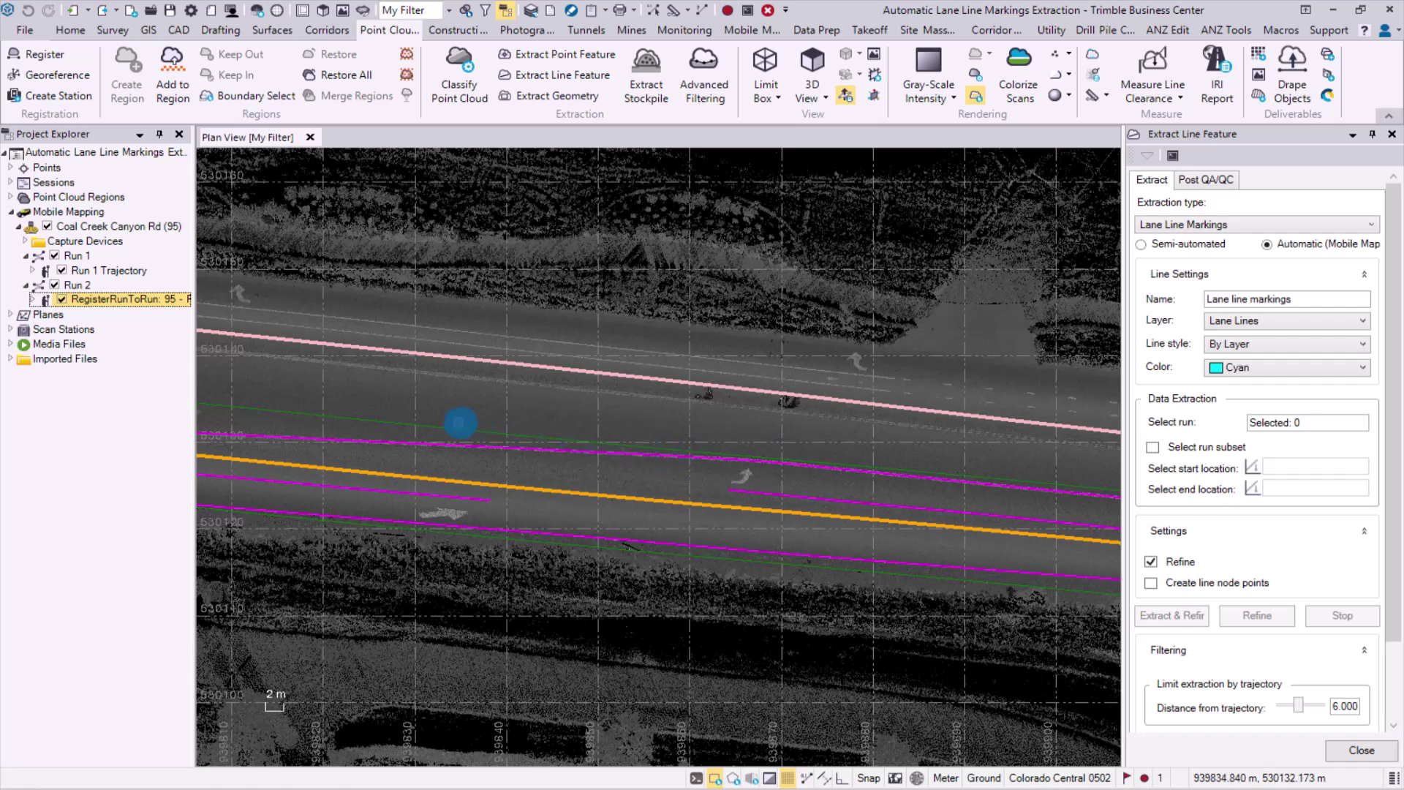
{"action": "middle_click_drag", "start_coordinate": [486, 419], "coordinate": [698, 414]}
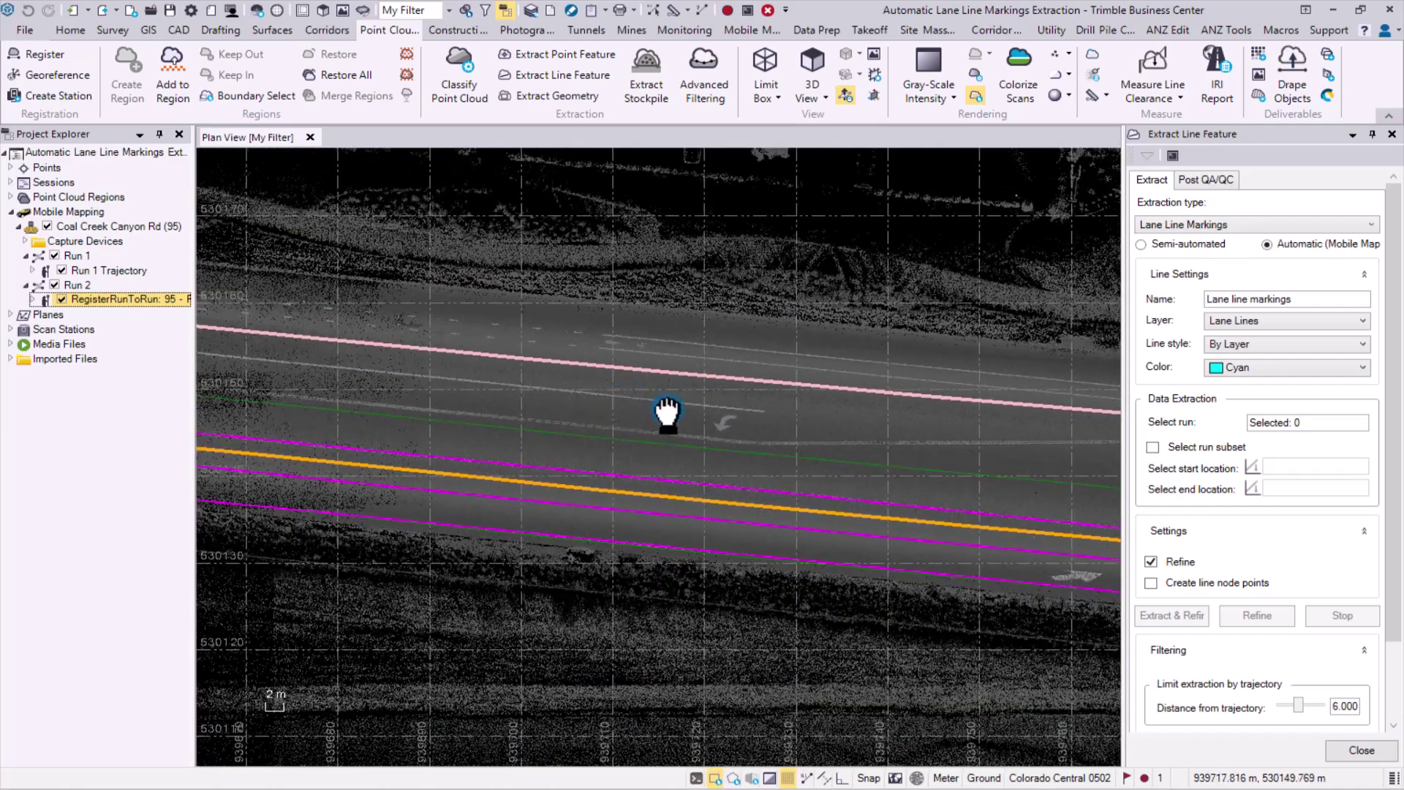
{"action": "middle_click_drag", "start_coordinate": [395, 432], "coordinate": [853, 476]}
{"action": "middle_click_drag", "start_coordinate": [403, 411], "coordinate": [980, 429]}
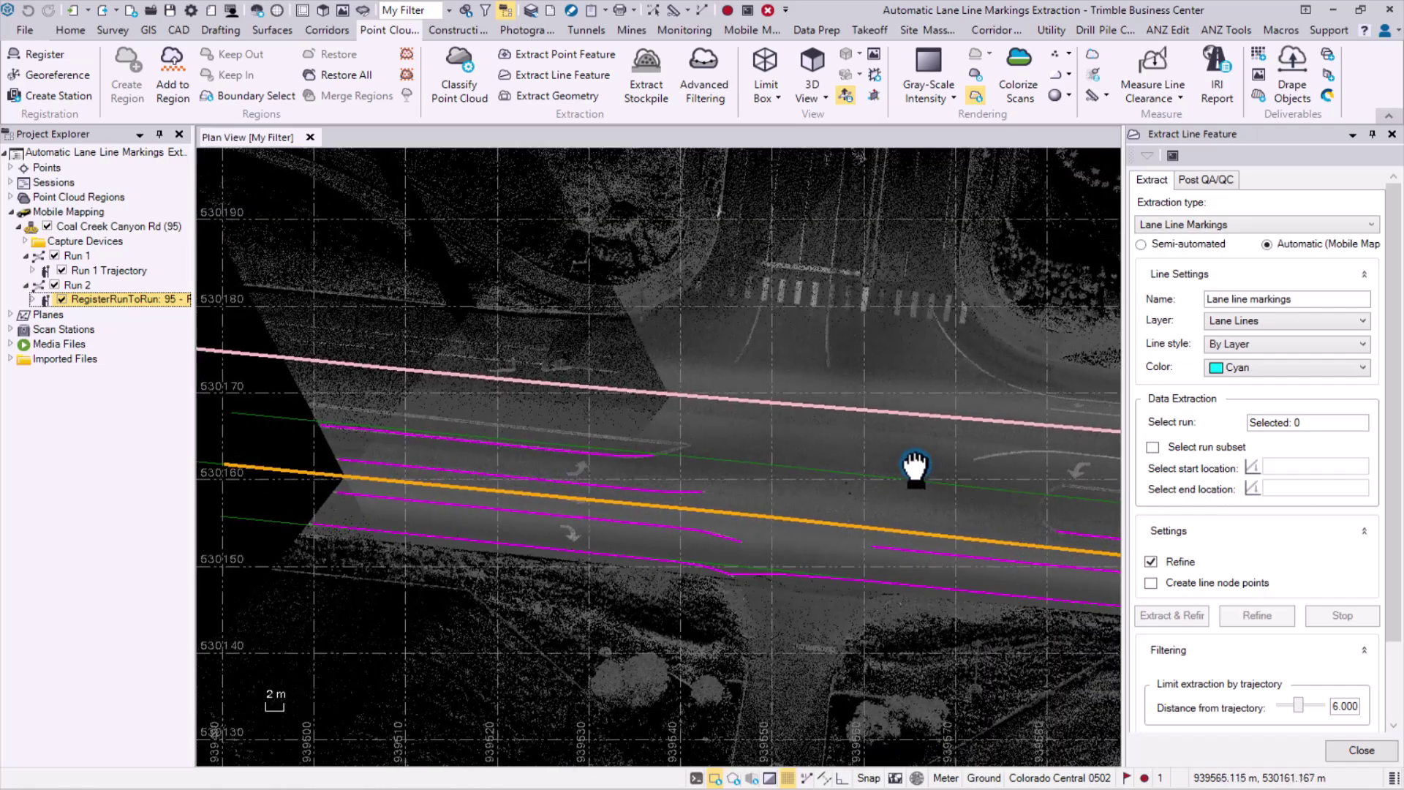
{"action": "middle_click_drag", "start_coordinate": [602, 389], "coordinate": [633, 424]}
{"action": "middle_click_drag", "start_coordinate": [318, 344], "coordinate": [25, 323]}
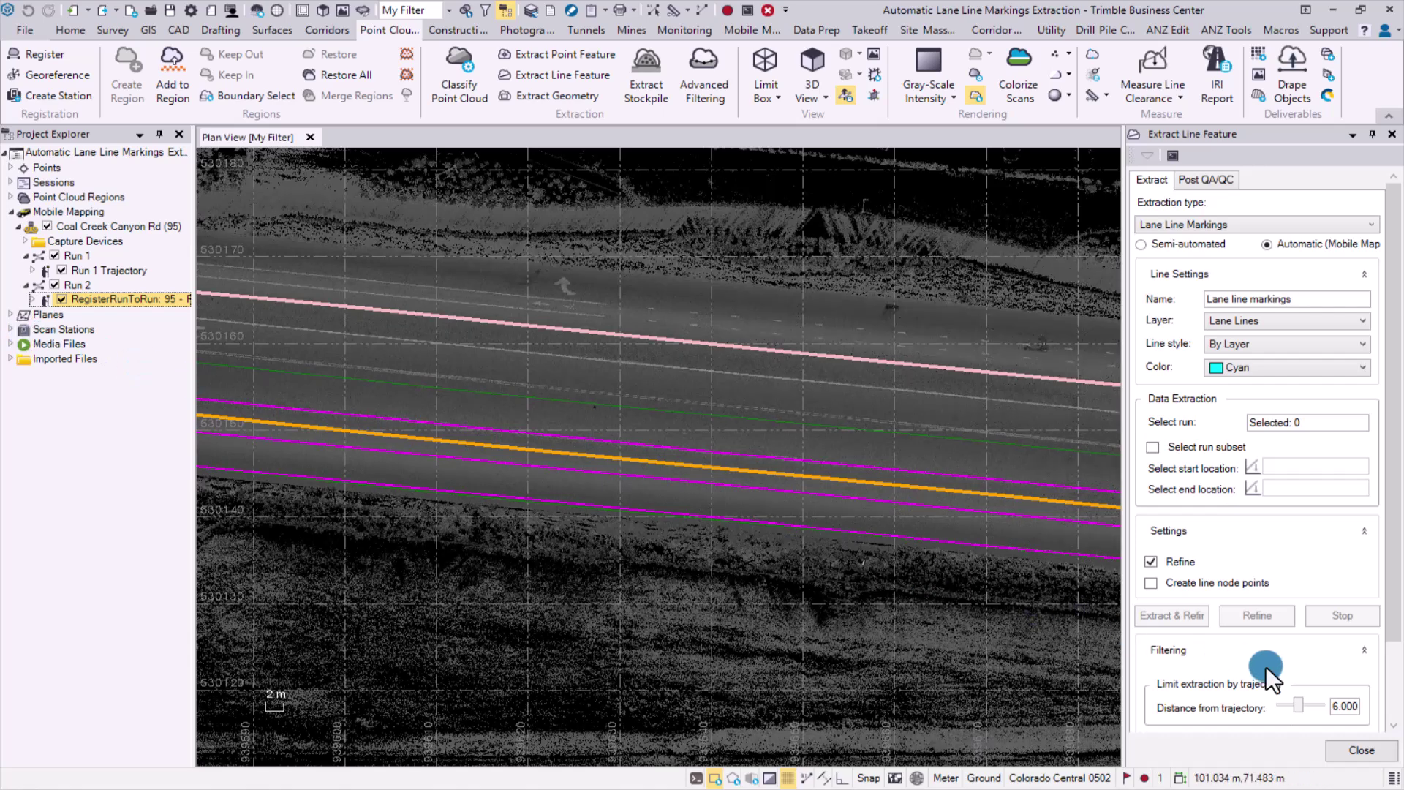
Raise Distance from trajectory to 12.000 and review the additional lines along the road.
{"action": "scroll", "coordinate": [1266, 666], "scroll_direction": "down", "scroll_amount": 2}
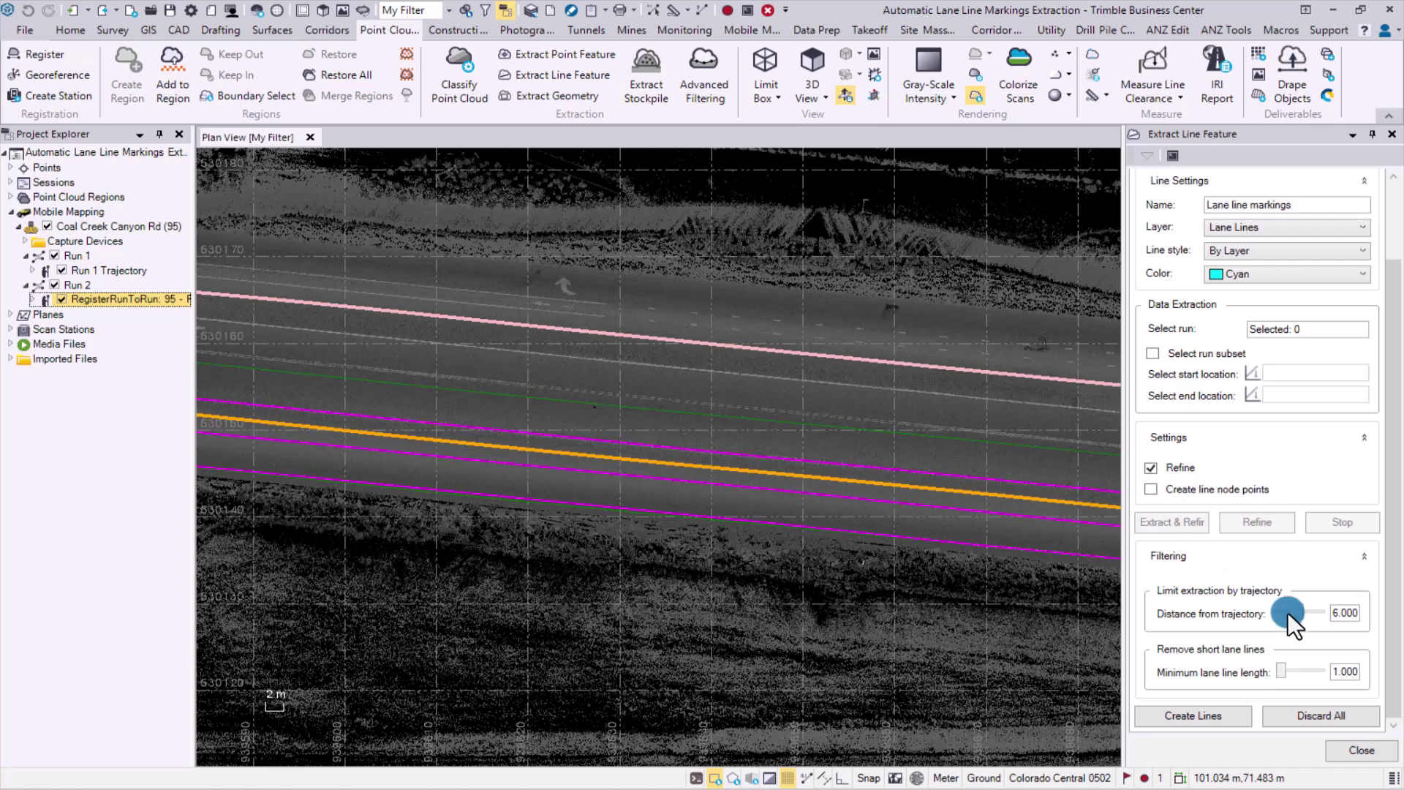
{"action": "left_click_drag", "start_coordinate": [1288, 612], "coordinate": [1333, 630]}
{"action": "middle_click_drag", "start_coordinate": [724, 495], "coordinate": [365, 465]}
{"action": "middle_click_drag", "start_coordinate": [809, 534], "coordinate": [364, 483]}
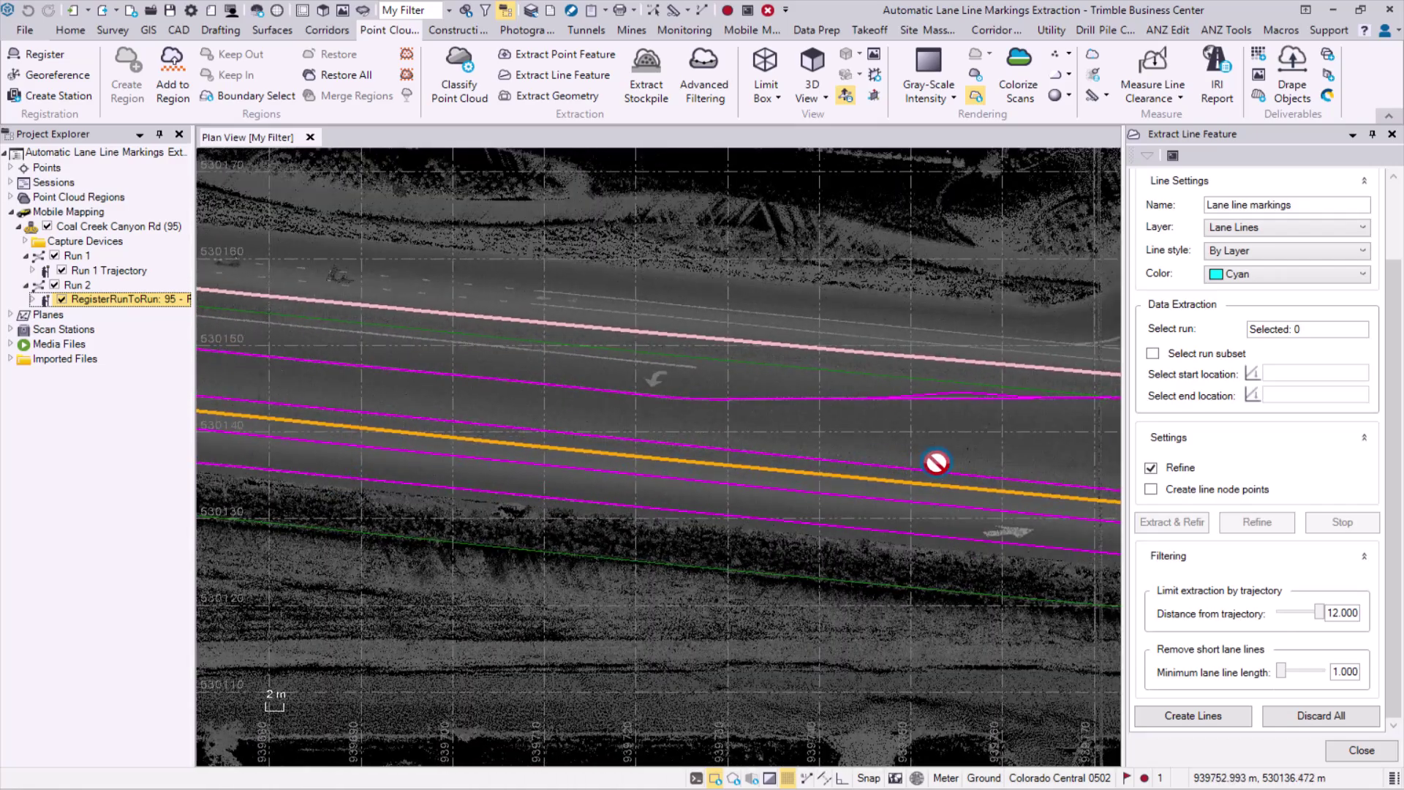
{"action": "middle_click_drag", "start_coordinate": [934, 461], "coordinate": [767, 454]}
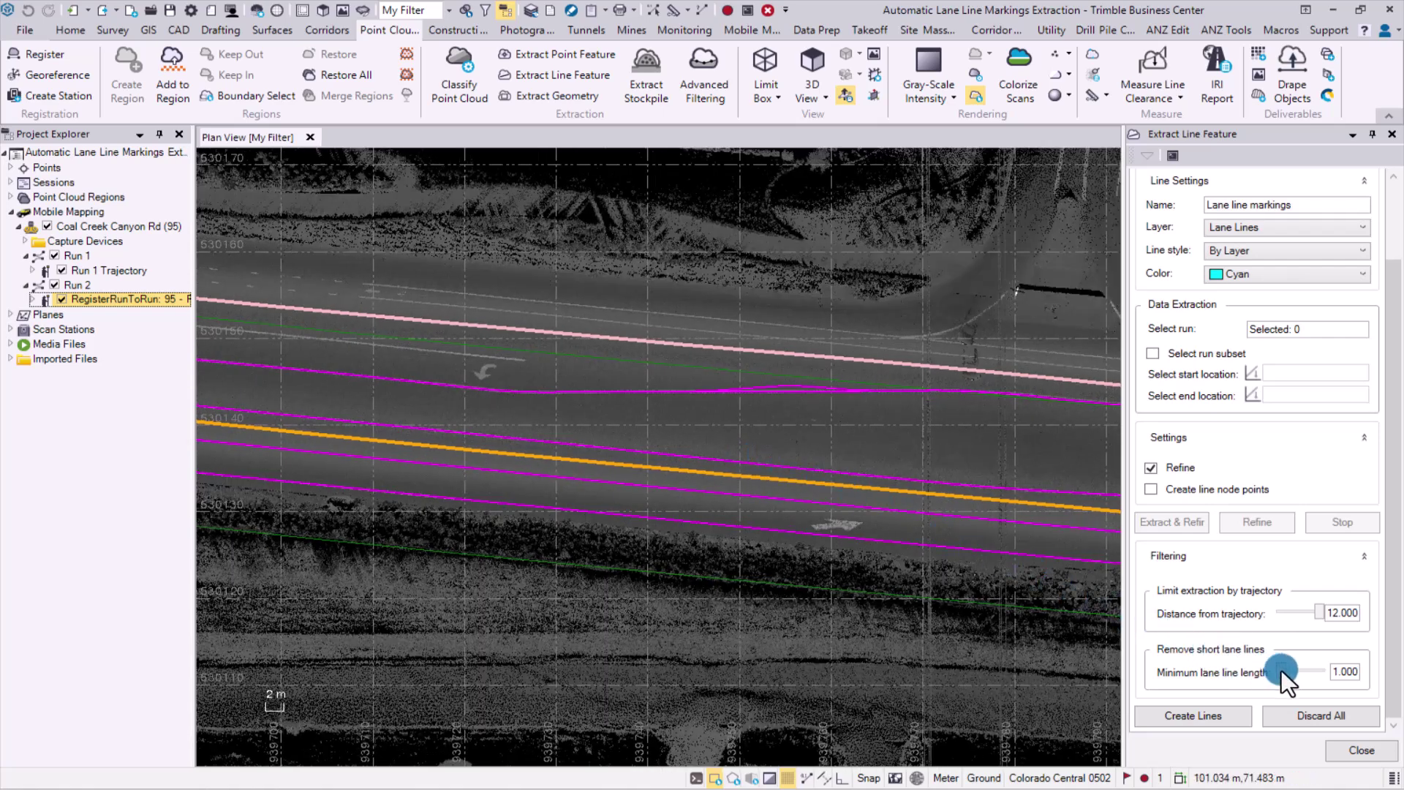
Set Minimum lane line length to 50.000 and check that short lines disappear.
{"action": "left_click_drag", "start_coordinate": [1281, 670], "coordinate": [1297, 673]}
{"action": "middle_click_drag", "start_coordinate": [937, 502], "coordinate": [417, 431]}
{"action": "middle_click_drag", "start_coordinate": [893, 449], "coordinate": [372, 433]}
{"action": "middle_click_drag", "start_coordinate": [790, 578], "coordinate": [370, 495]}
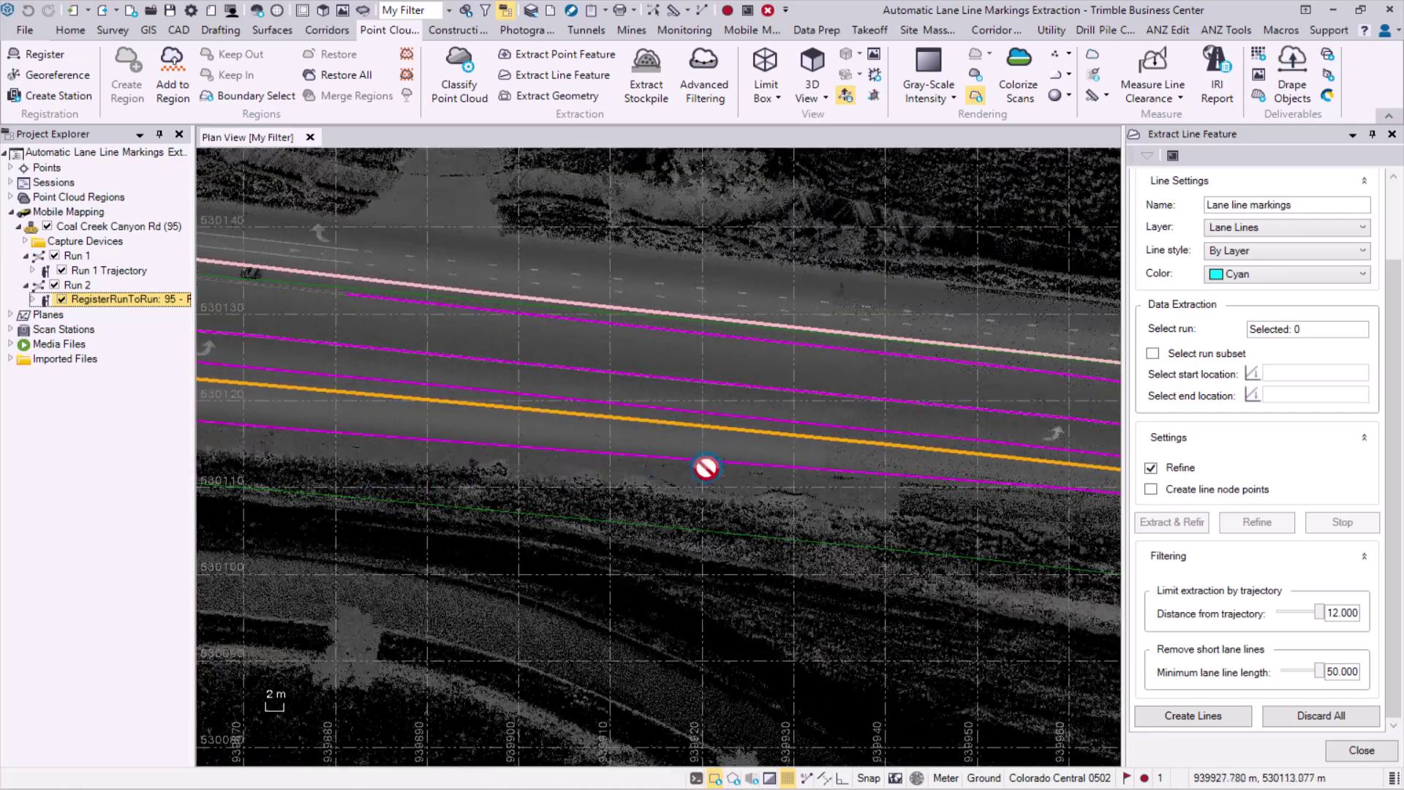
{"action": "middle_click_drag", "start_coordinate": [775, 464], "coordinate": [210, 460]}
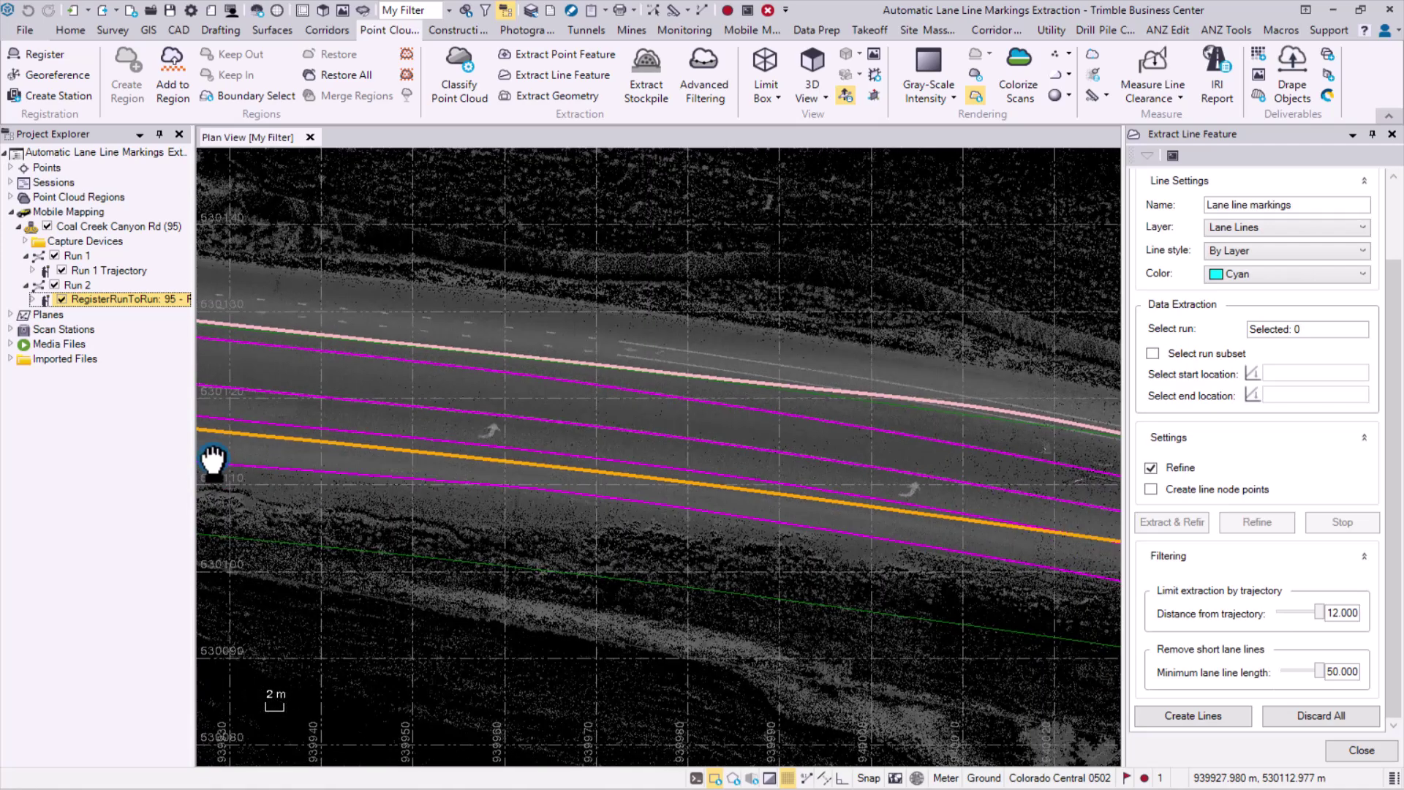
{"action": "middle_click_drag", "start_coordinate": [779, 501], "coordinate": [568, 442]}
Create the extracted markings as Cyan lines, close the panel, and inspect them in plan view.
{"action": "left_click", "coordinate": [1186, 703]}
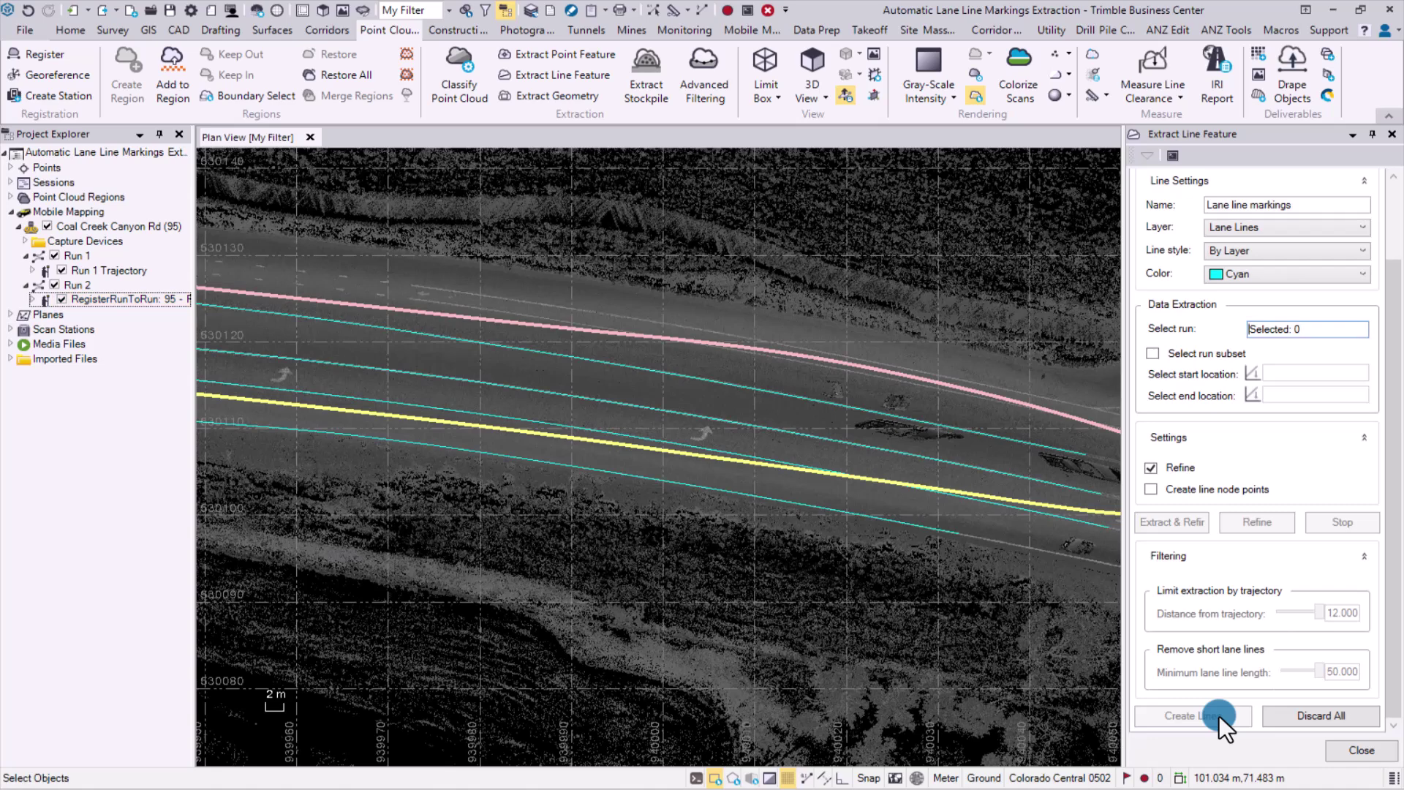
{"action": "left_click", "coordinate": [1349, 747]}
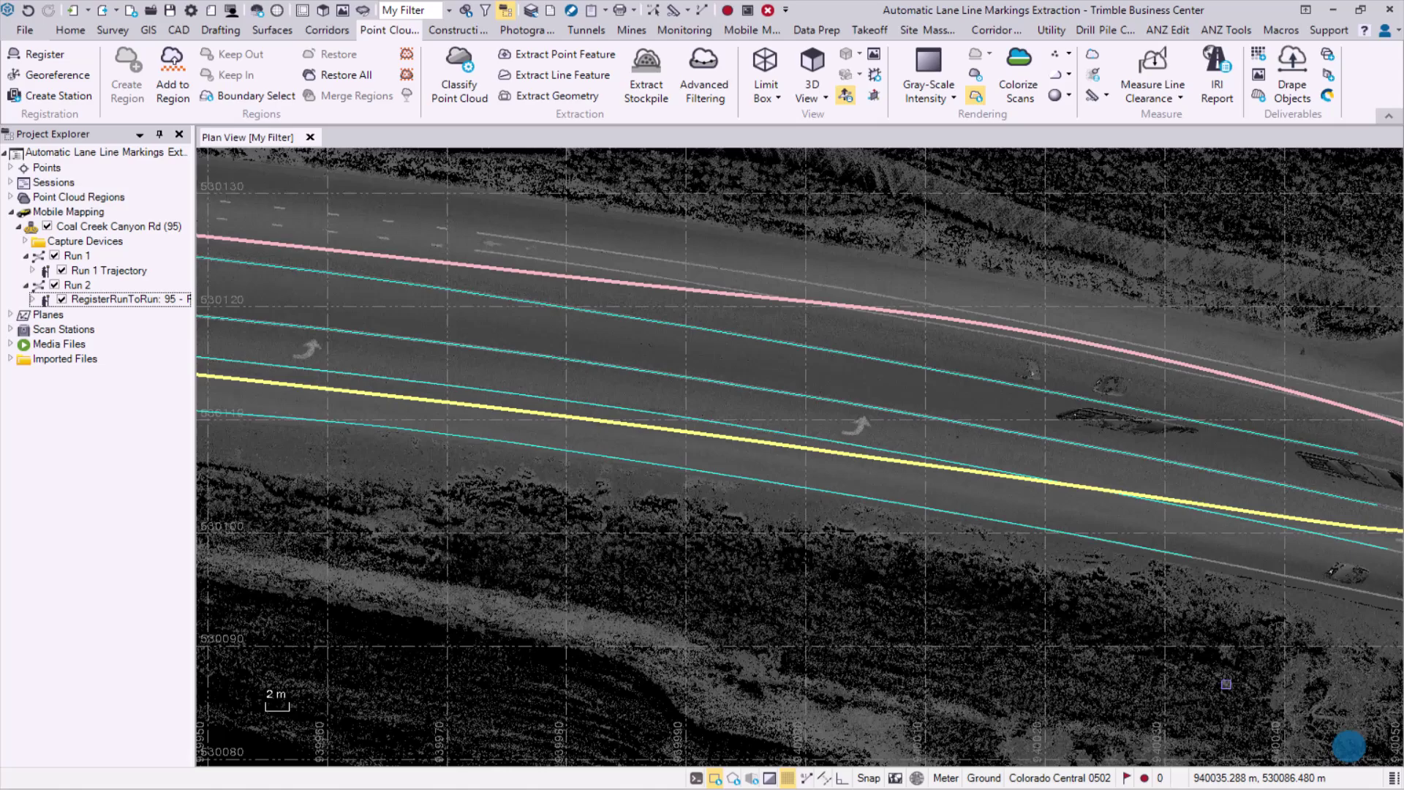
{"action": "left_click", "coordinate": [732, 470]}
{"action": "middle_click_drag", "start_coordinate": [731, 471], "coordinate": [1156, 602]}
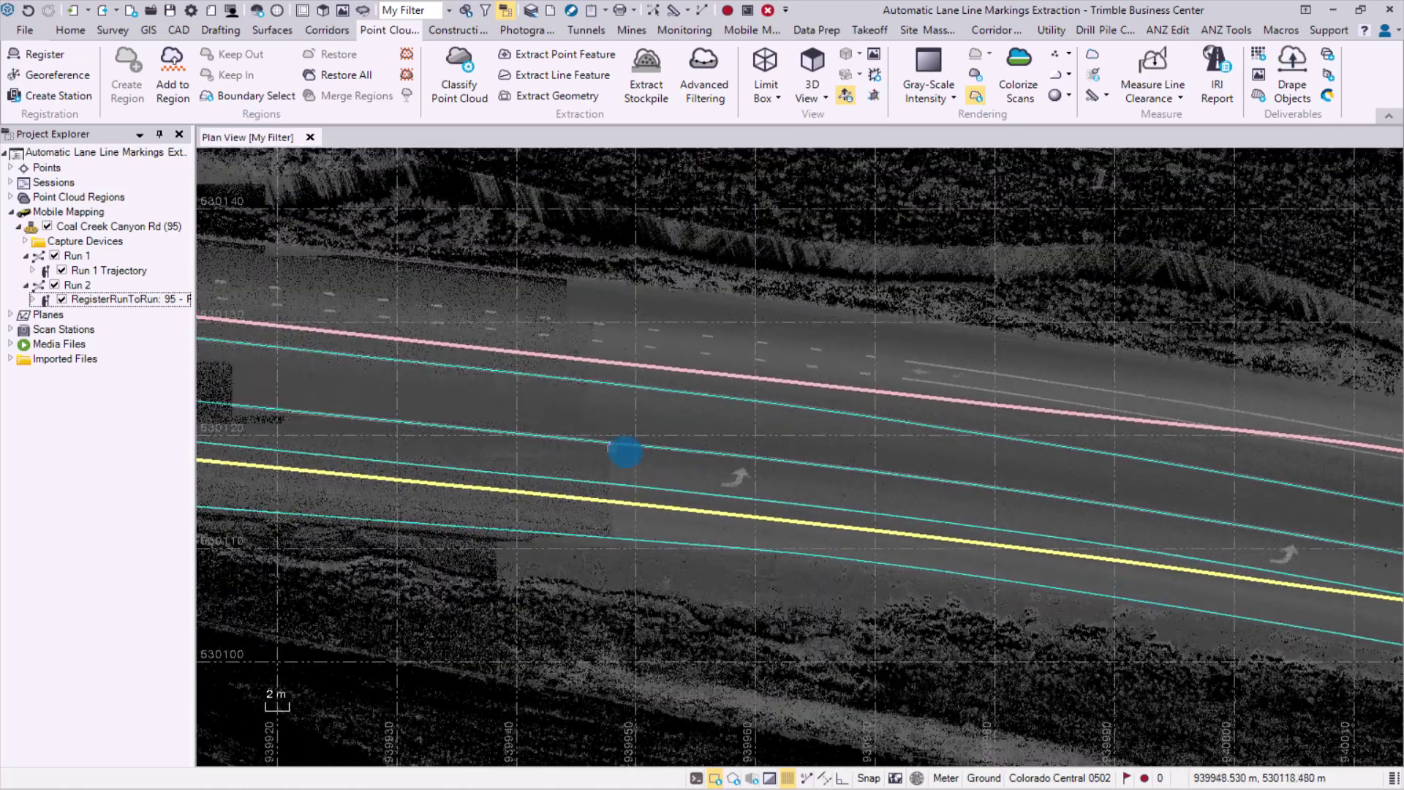
{"action": "middle_click_drag", "start_coordinate": [613, 448], "coordinate": [1047, 524]}
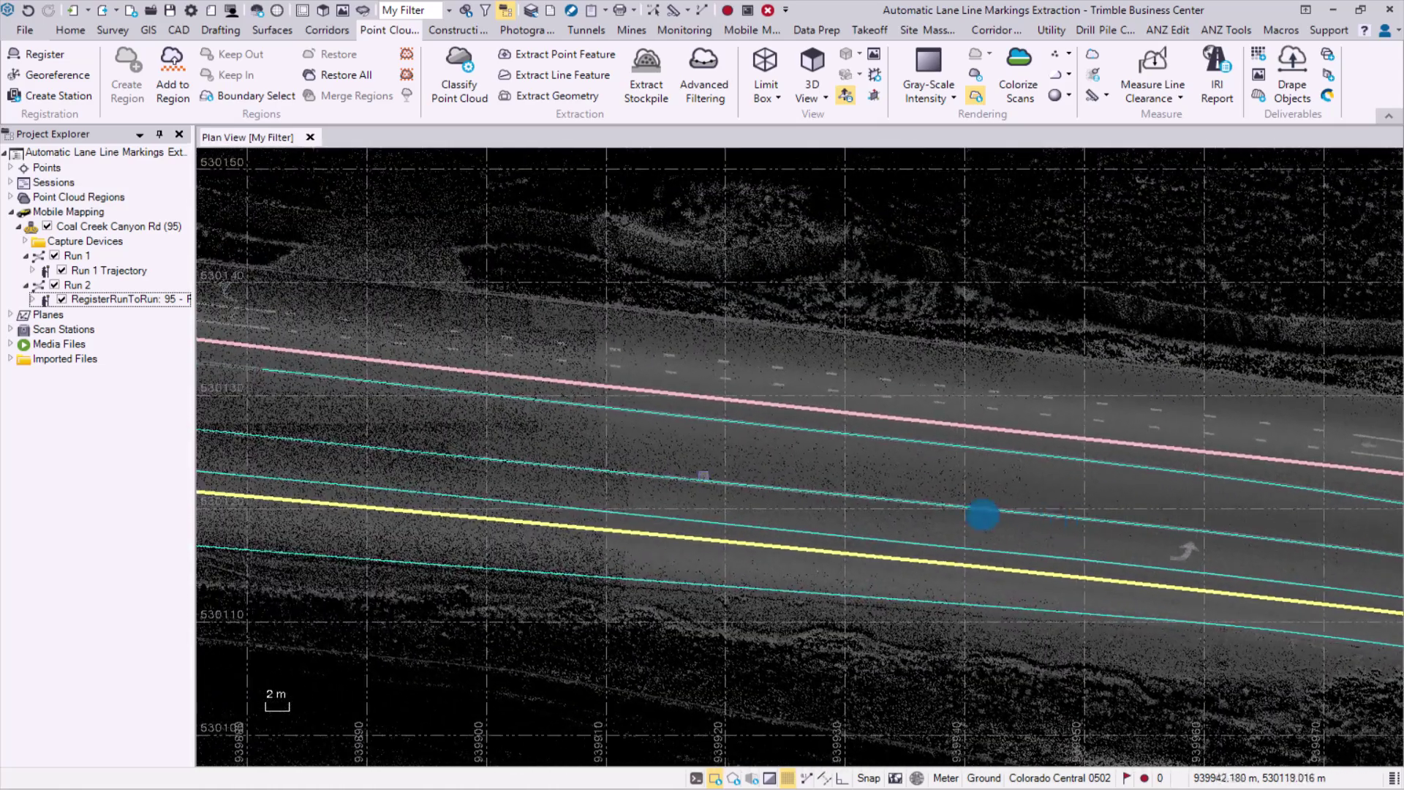